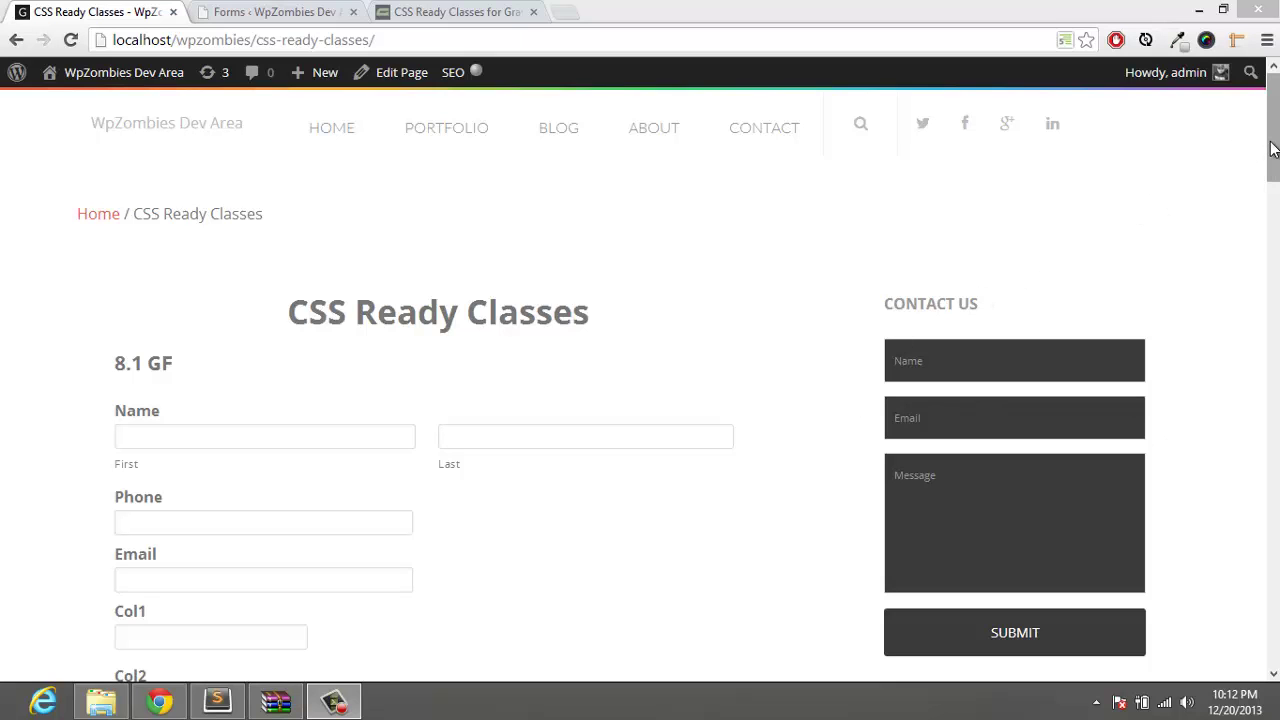
# Open the 'CSS Ready Classes for Gravity Forms' article at its gf_left_third class-name example
pyautogui.moveTo(1272, 149)
pyautogui.mouseDown()
pyautogui.moveTo(1272, 534)
pyautogui.moveTo(1272, 120)
pyautogui.moveTo(1272, 609)
pyautogui.moveTo(1272, 138)
pyautogui.moveTo(1272, 150)
pyautogui.mouseUp()
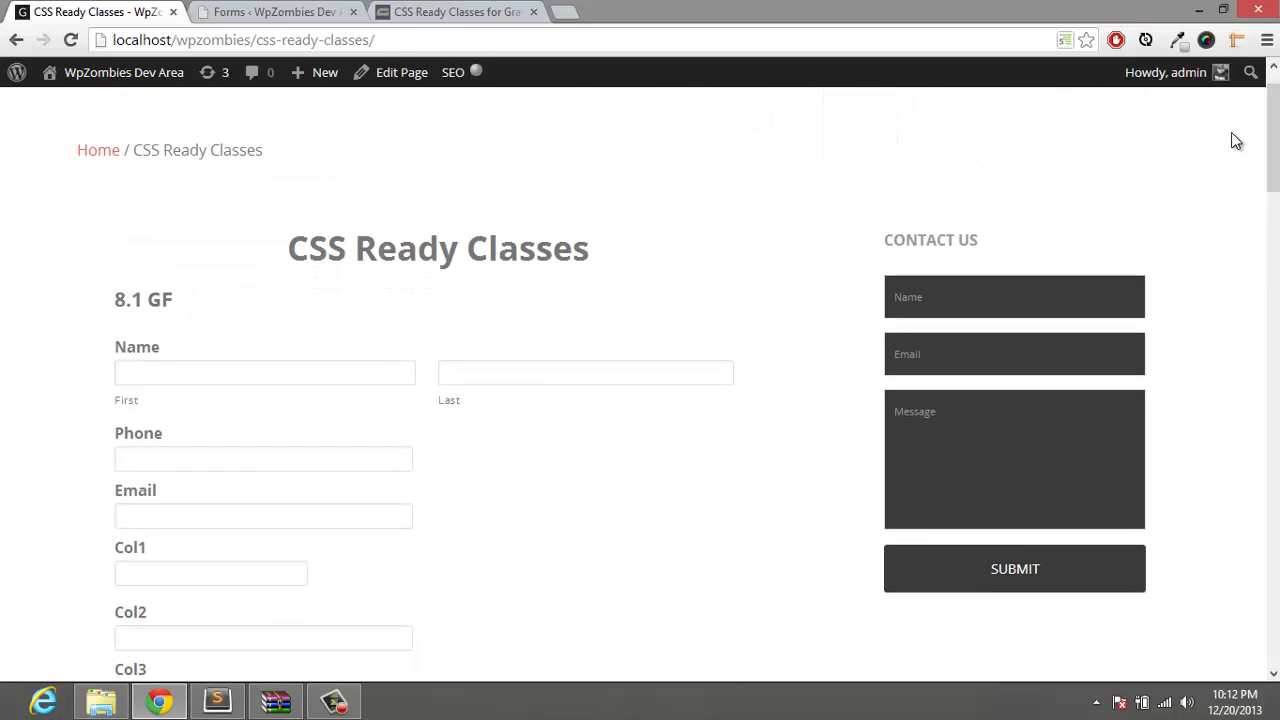
pyautogui.click(490, 12)
pyautogui.click(522, 45)
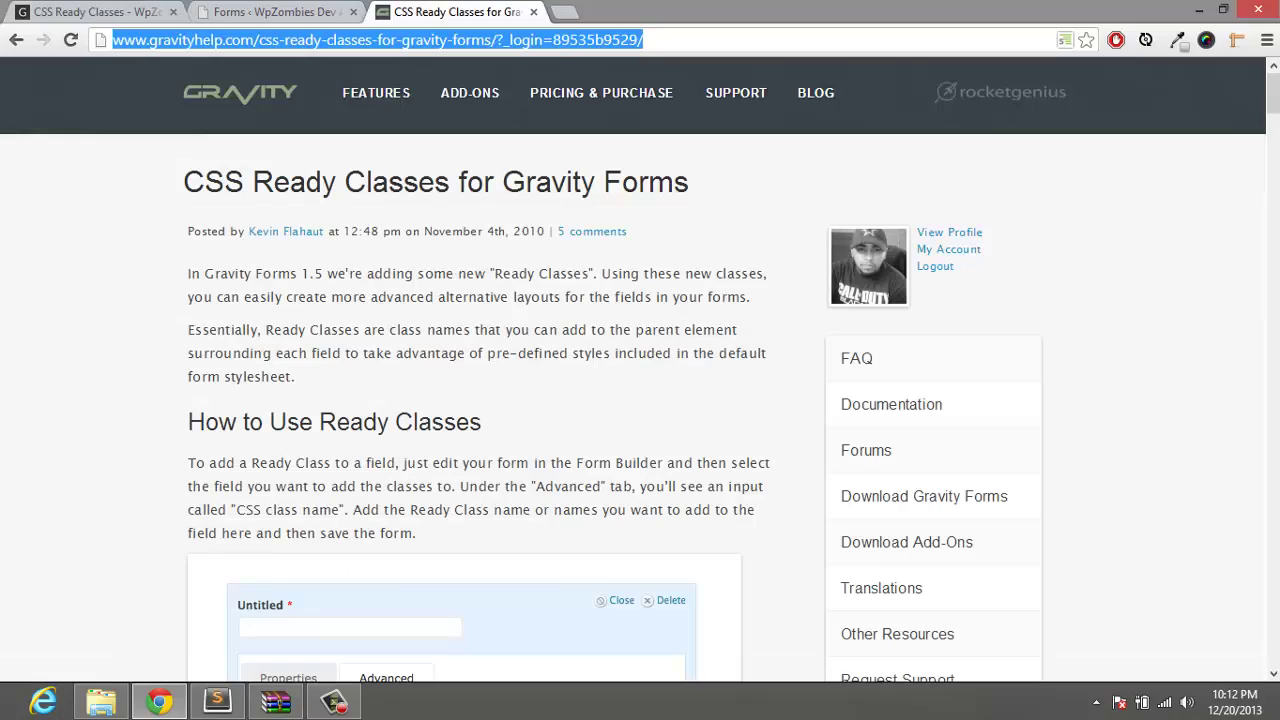
pyautogui.moveTo(1272, 98); pyautogui.dragTo(400, 150)
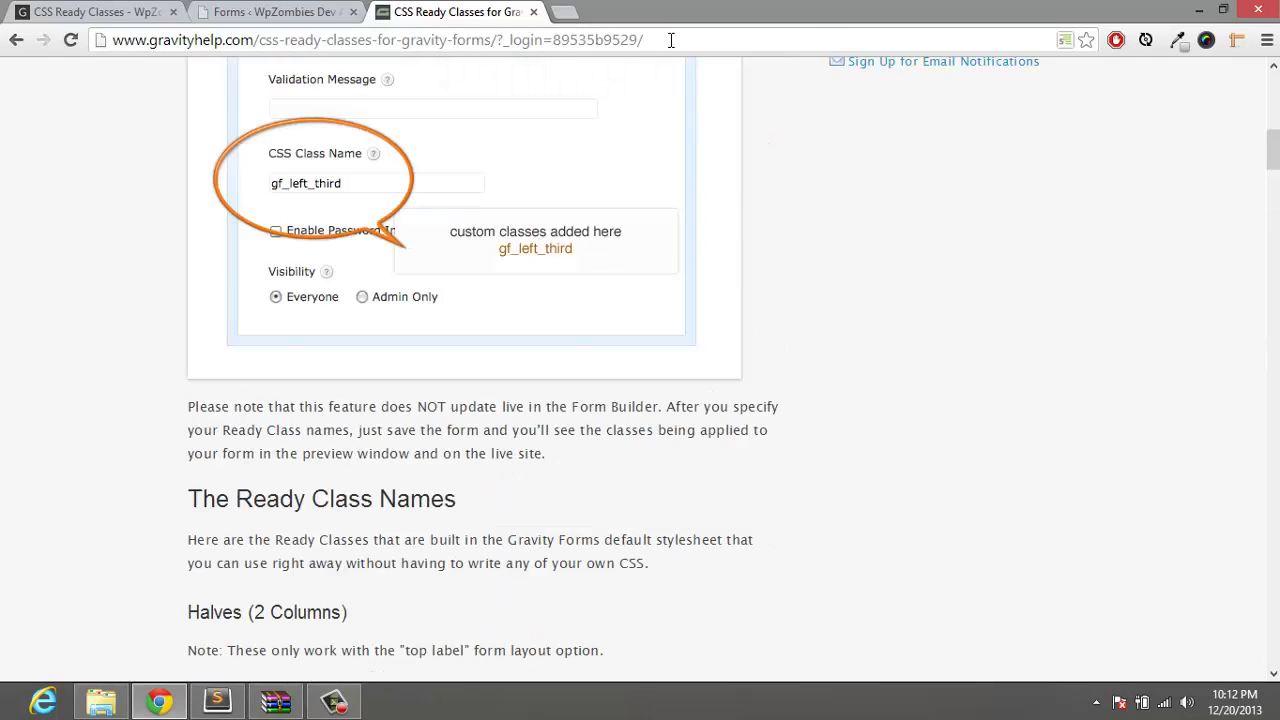
# Scroll through the live 8.1 GF form, noting every field stacked down to the Section Break text
pyautogui.click(140, 12)
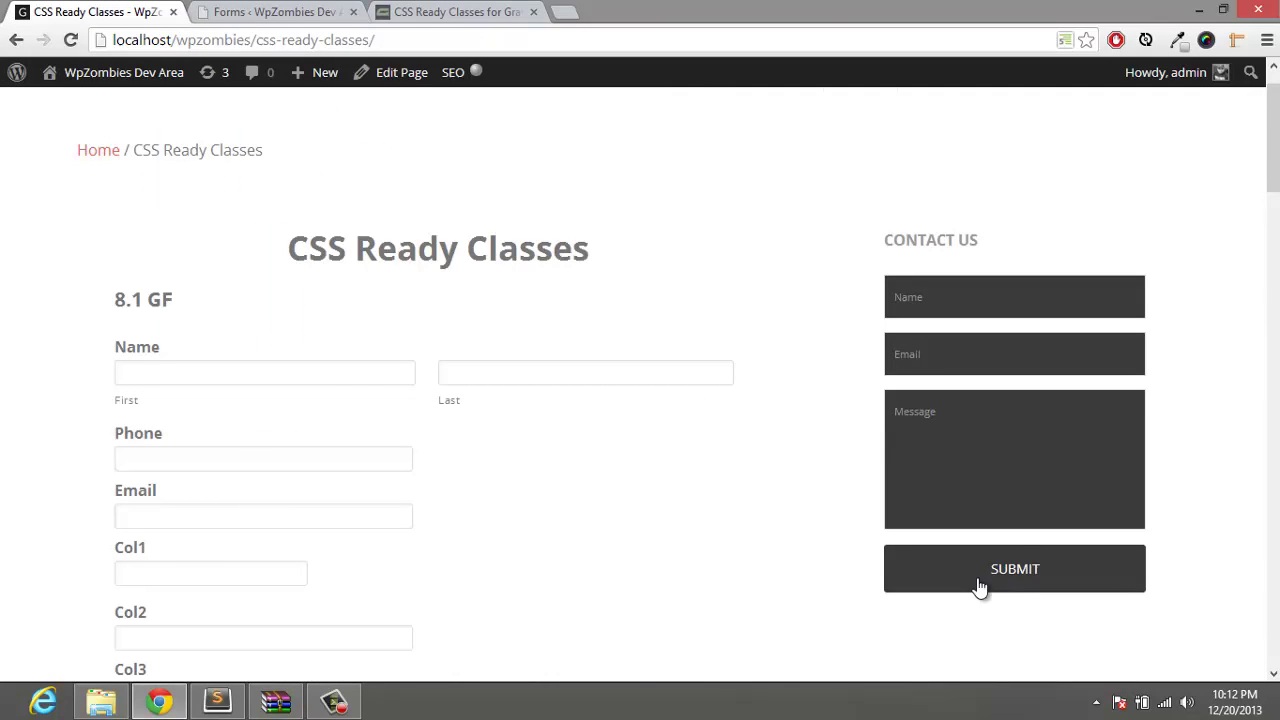
pyautogui.scroll(-2, 234, 367)
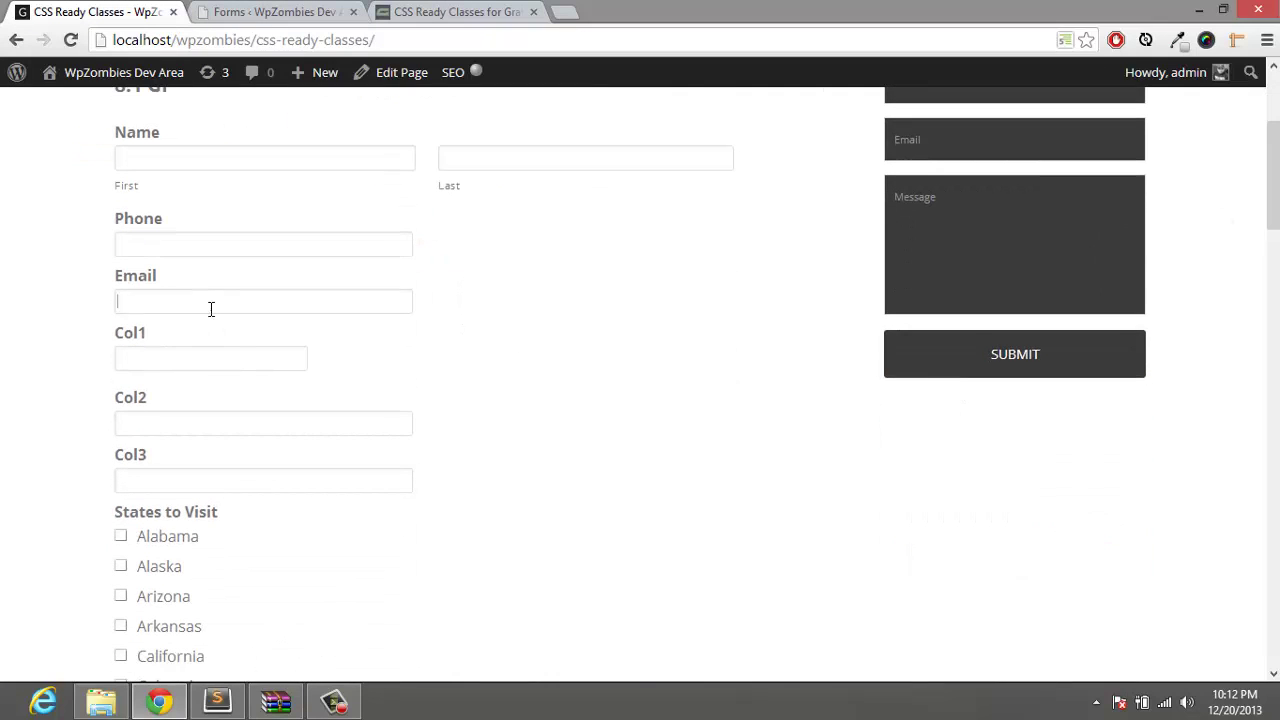
pyautogui.click(238, 420)
pyautogui.click(238, 378)
pyautogui.moveTo(1270, 204); pyautogui.dragTo(1270, 368)
pyautogui.scroll(-9, 66, 480)
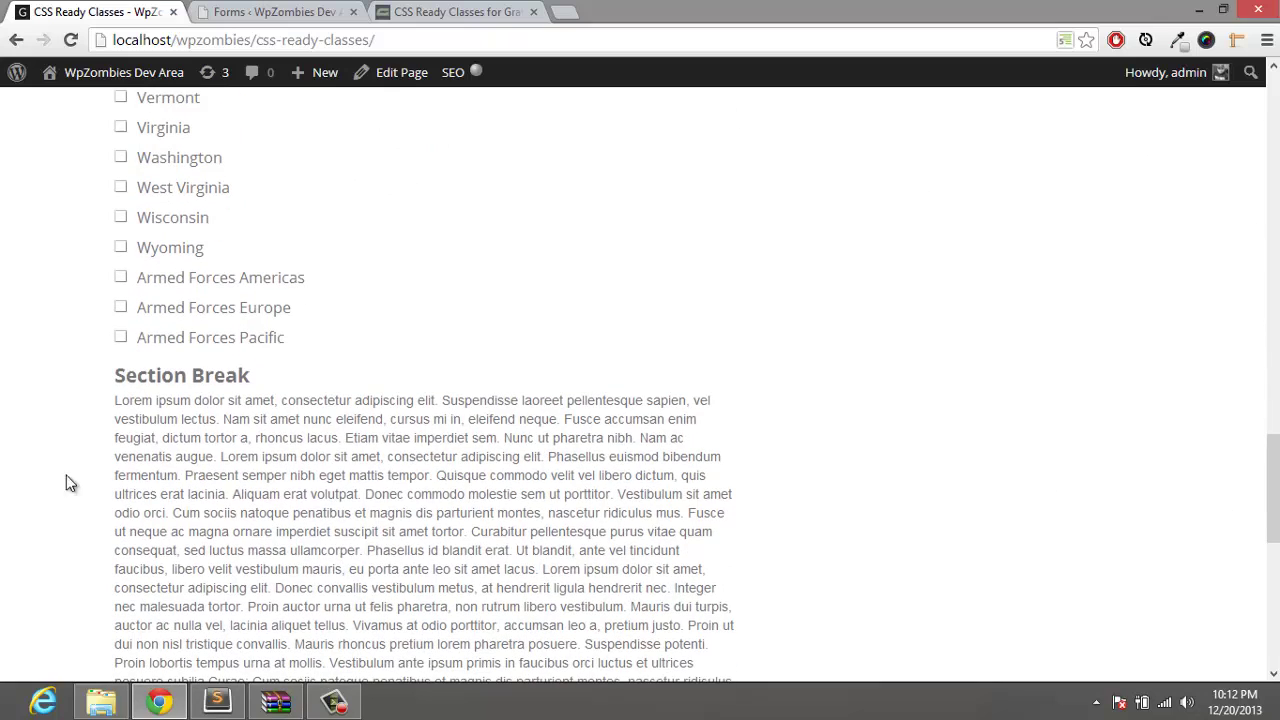
pyautogui.moveTo(121, 414); pyautogui.dragTo(430, 570)
pyautogui.click(541, 540)
pyautogui.moveTo(1270, 498); pyautogui.dragTo(1270, 136)
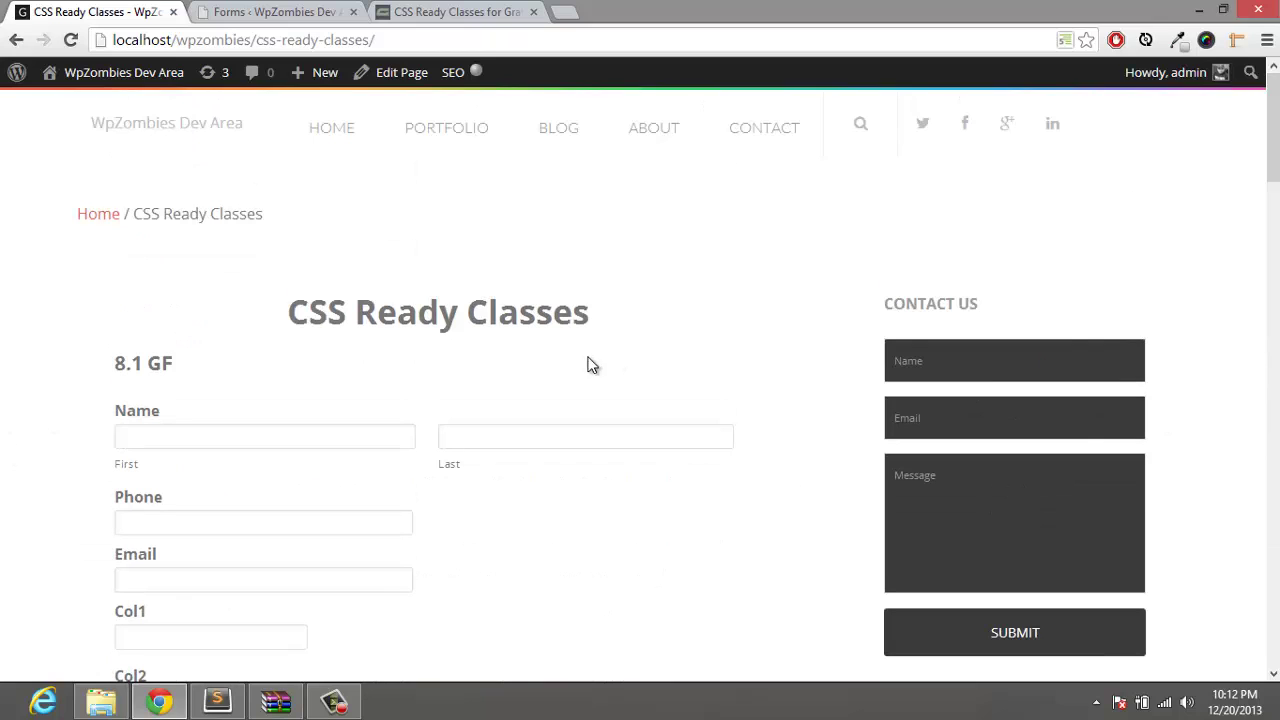
# Glance at the form editor, then return to the live page's Phone field
pyautogui.click(287, 11)
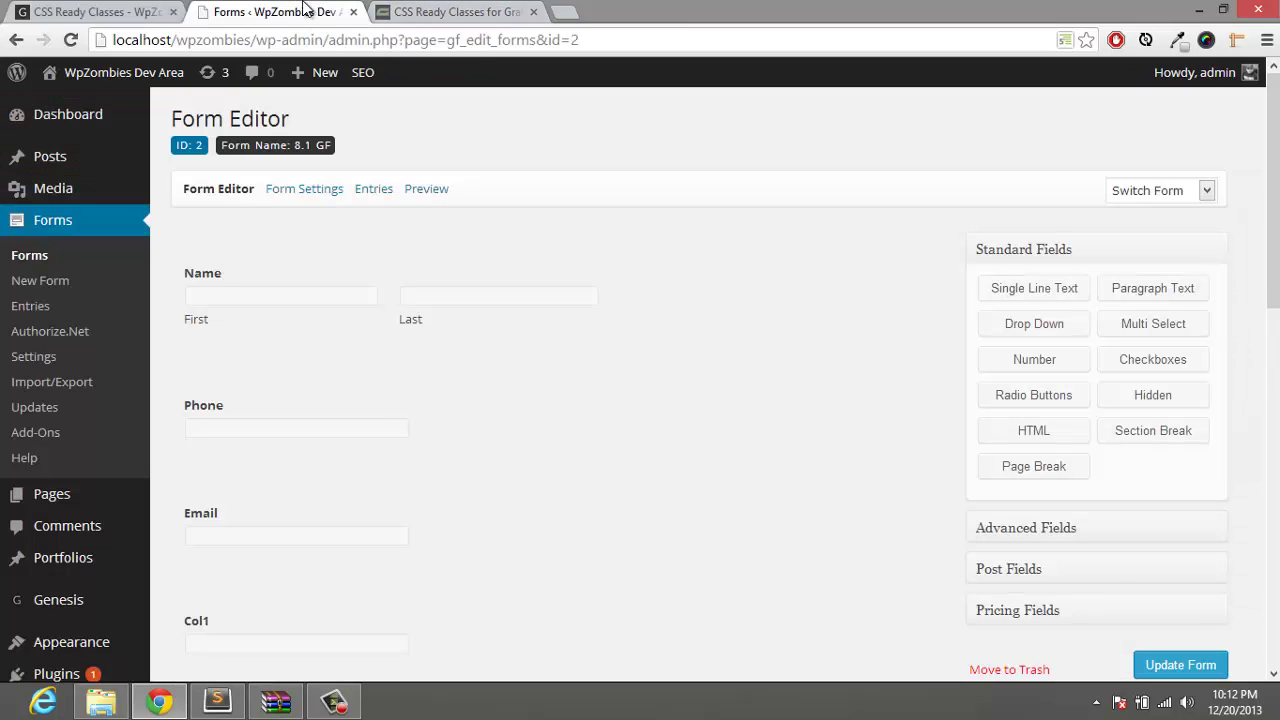
pyautogui.click(118, 11)
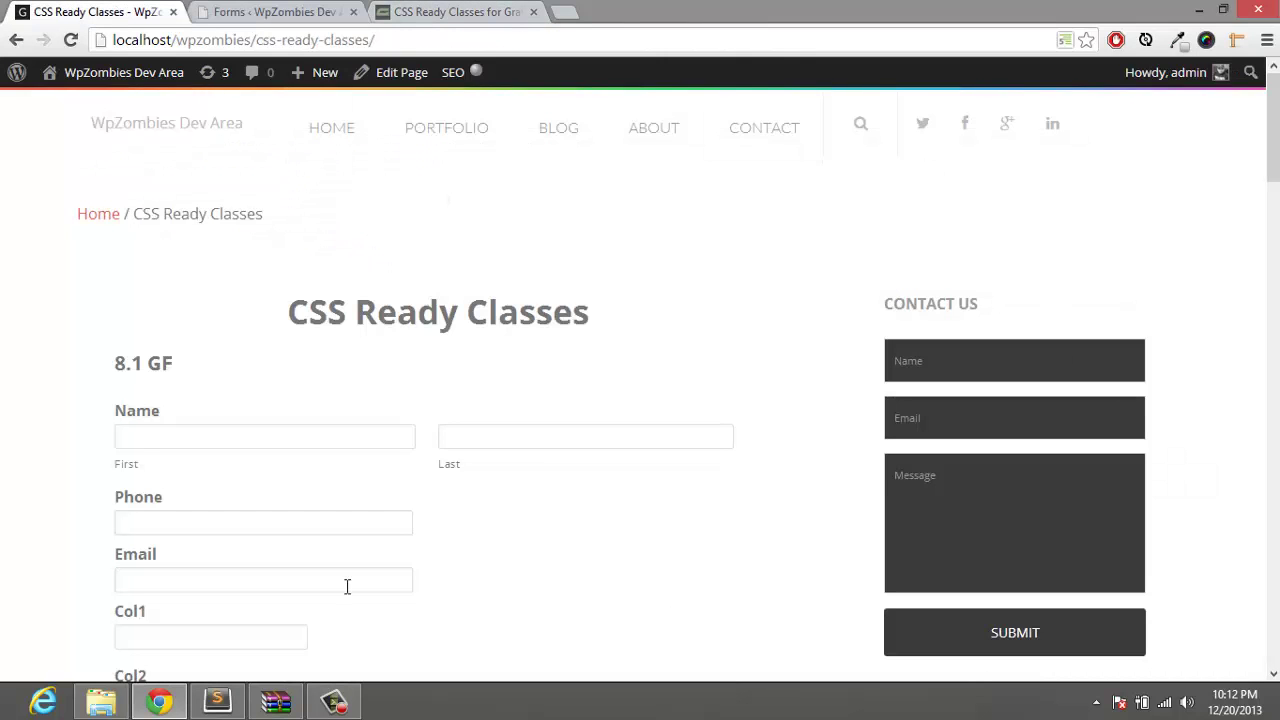
pyautogui.click(214, 520)
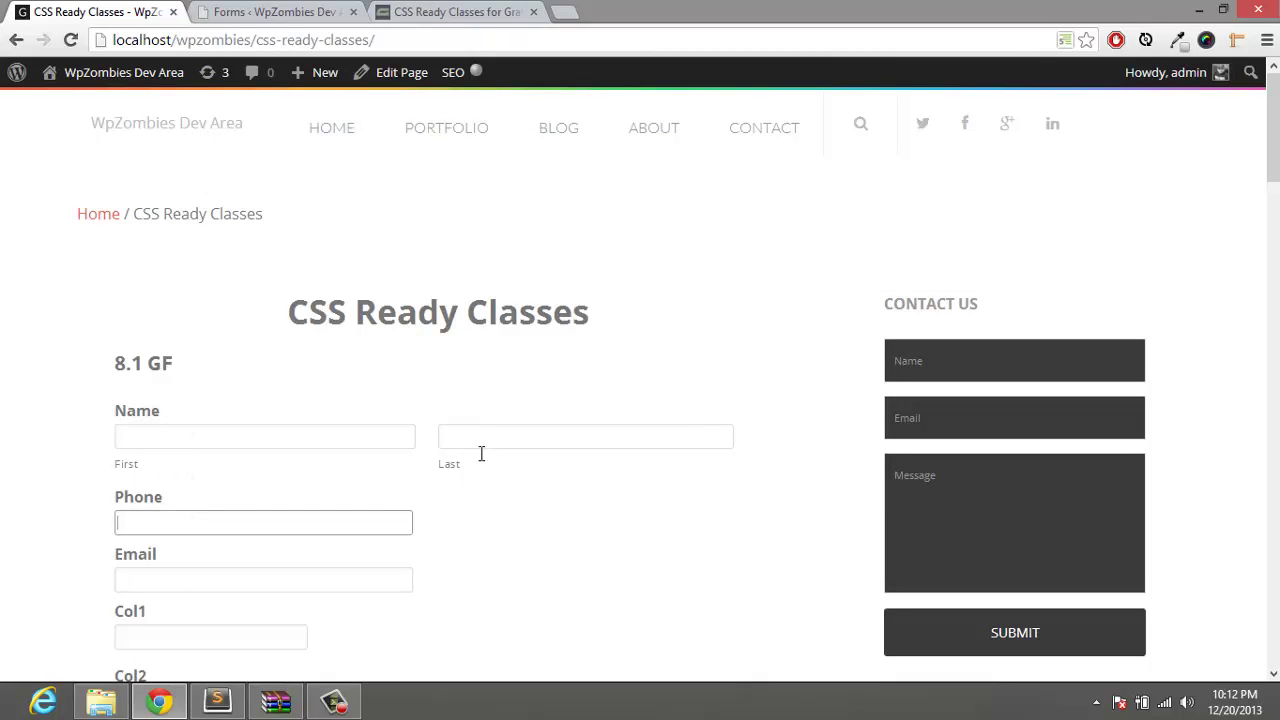
# Give the Phone field the CSS class name gf_left_half
pyautogui.click(245, 14)
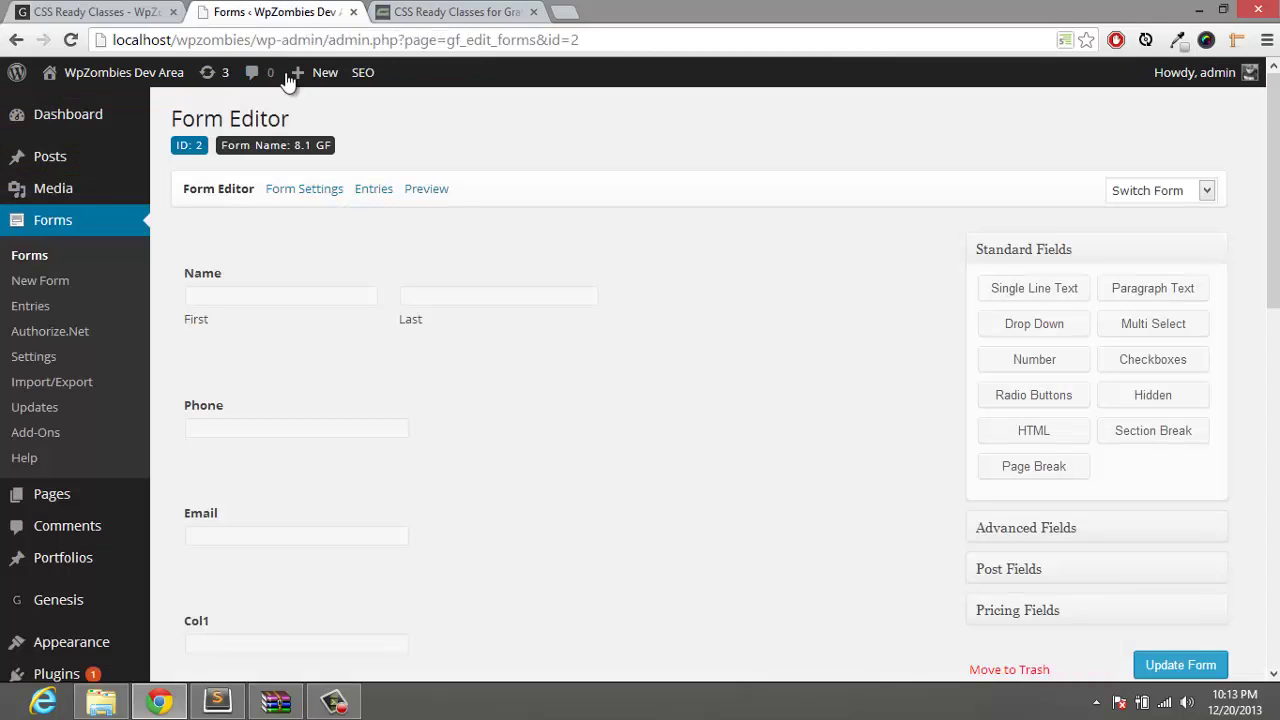
pyautogui.click(320, 423)
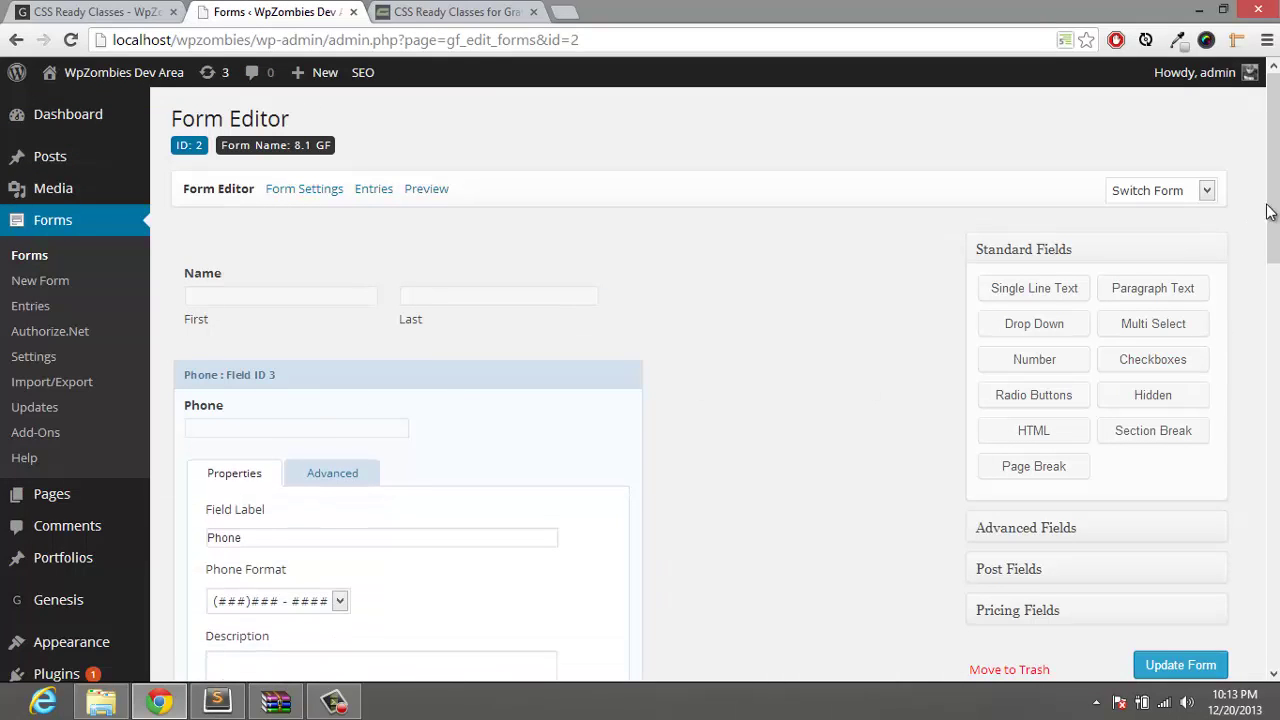
pyautogui.scroll(-3, 1268, 212)
pyautogui.click(318, 302)
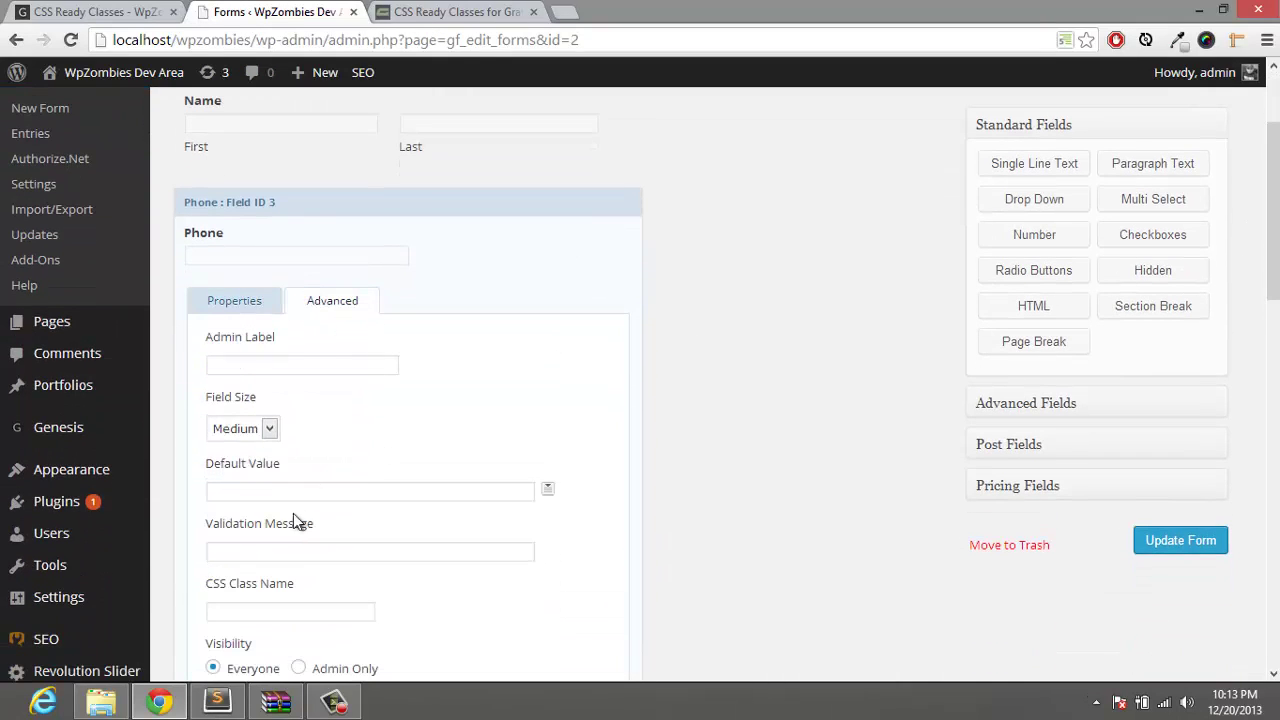
pyautogui.click(278, 612)
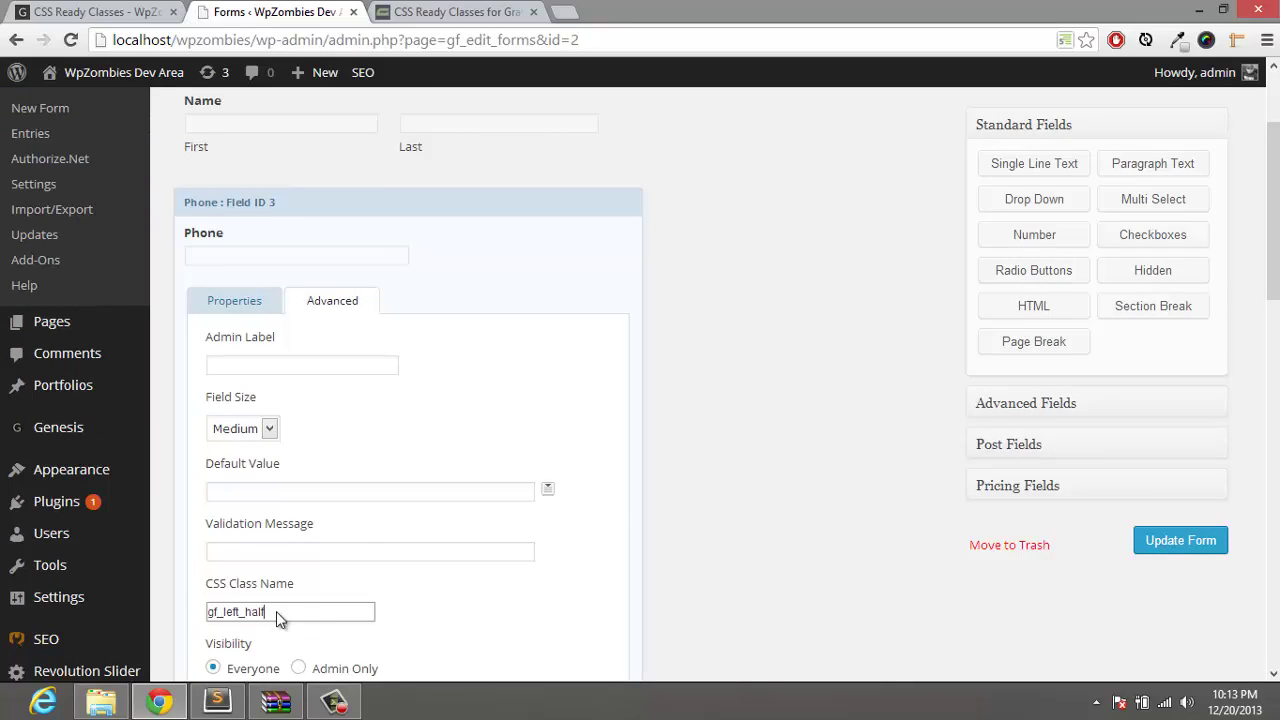
pyautogui.click(594, 206)
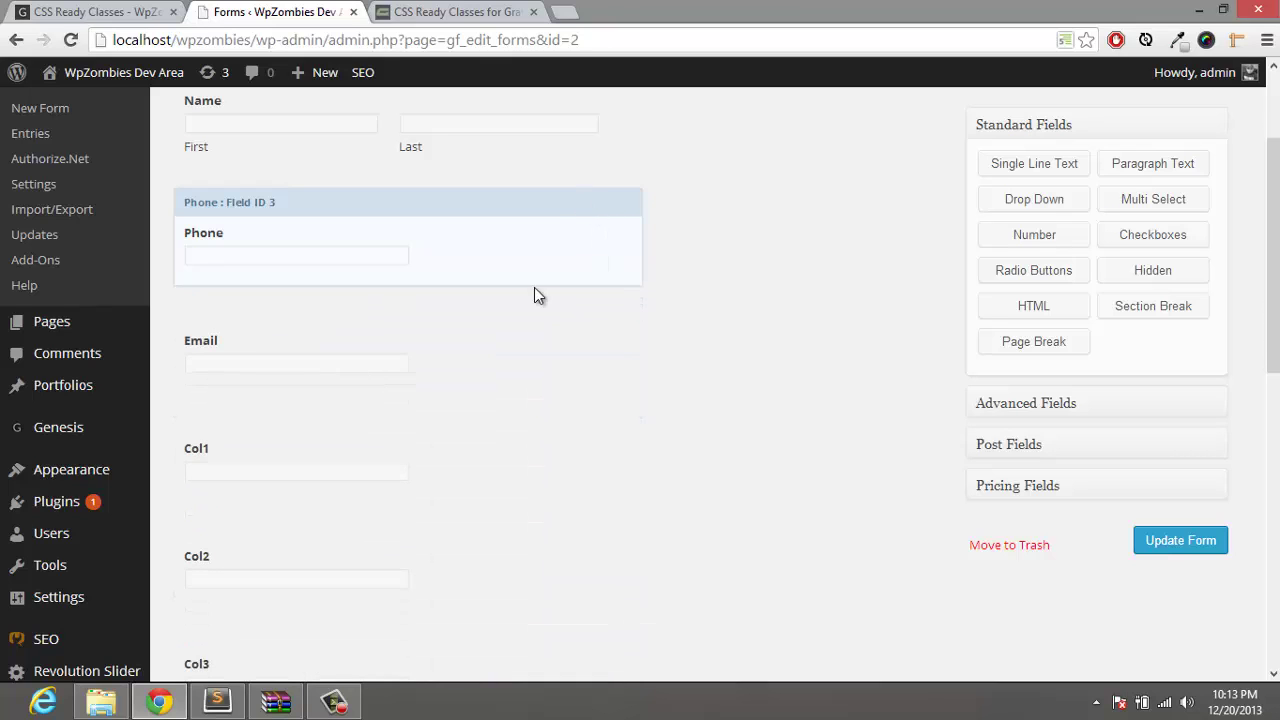
# Give the Email field the CSS class name gf_right_half
pyautogui.click(517, 343)
pyautogui.click(340, 403)
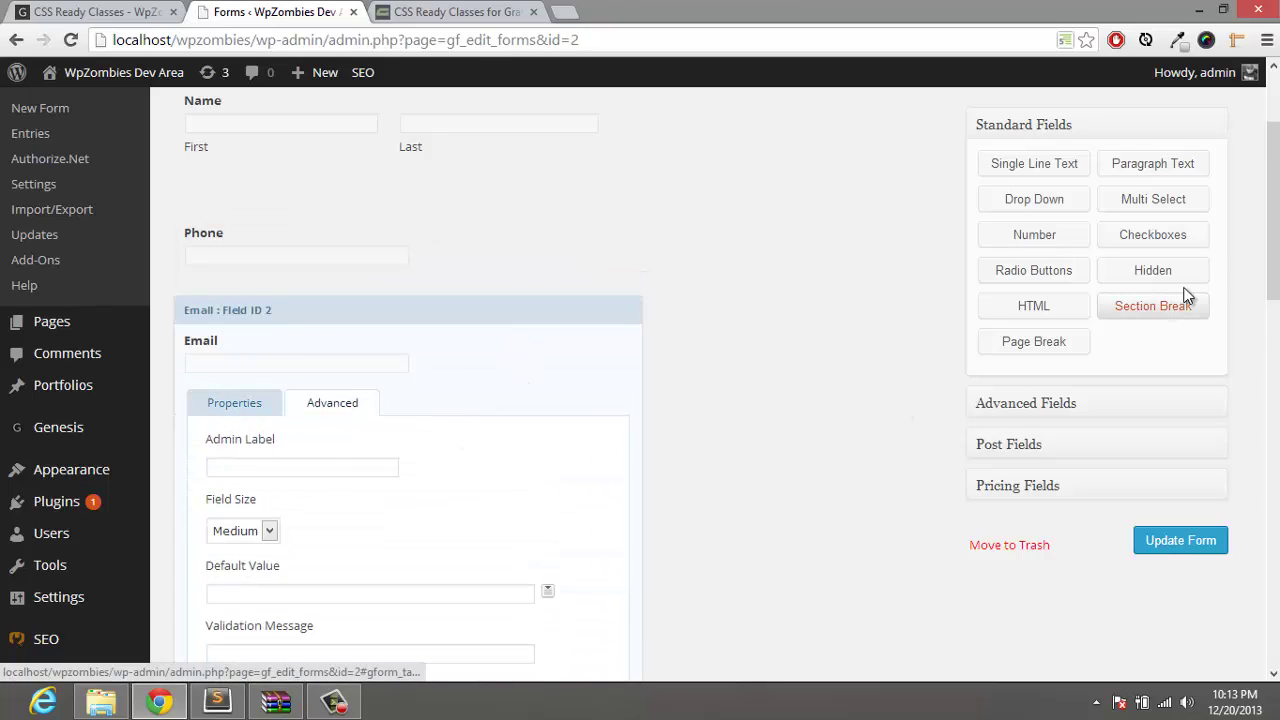
pyautogui.moveTo(1272, 280); pyautogui.dragTo(1276, 337)
pyautogui.scroll(-1, 1276, 337)
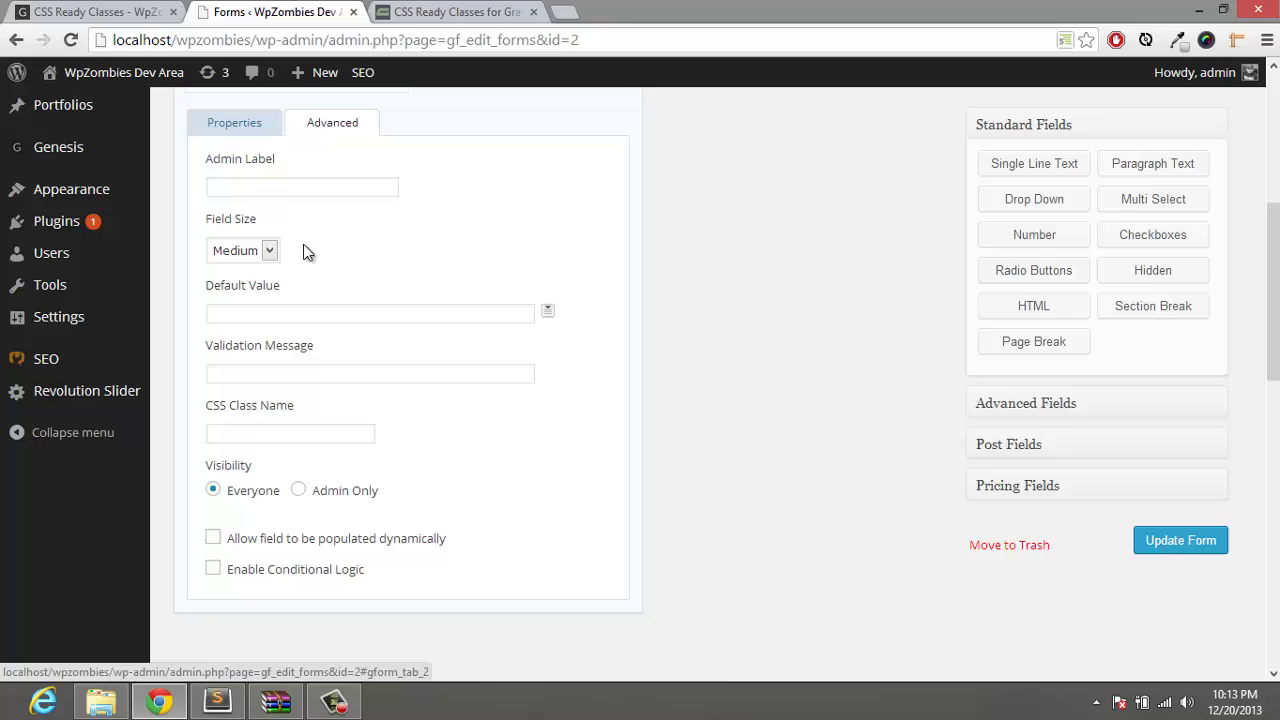
pyautogui.click(279, 434)
pyautogui.write('gf_right_half')
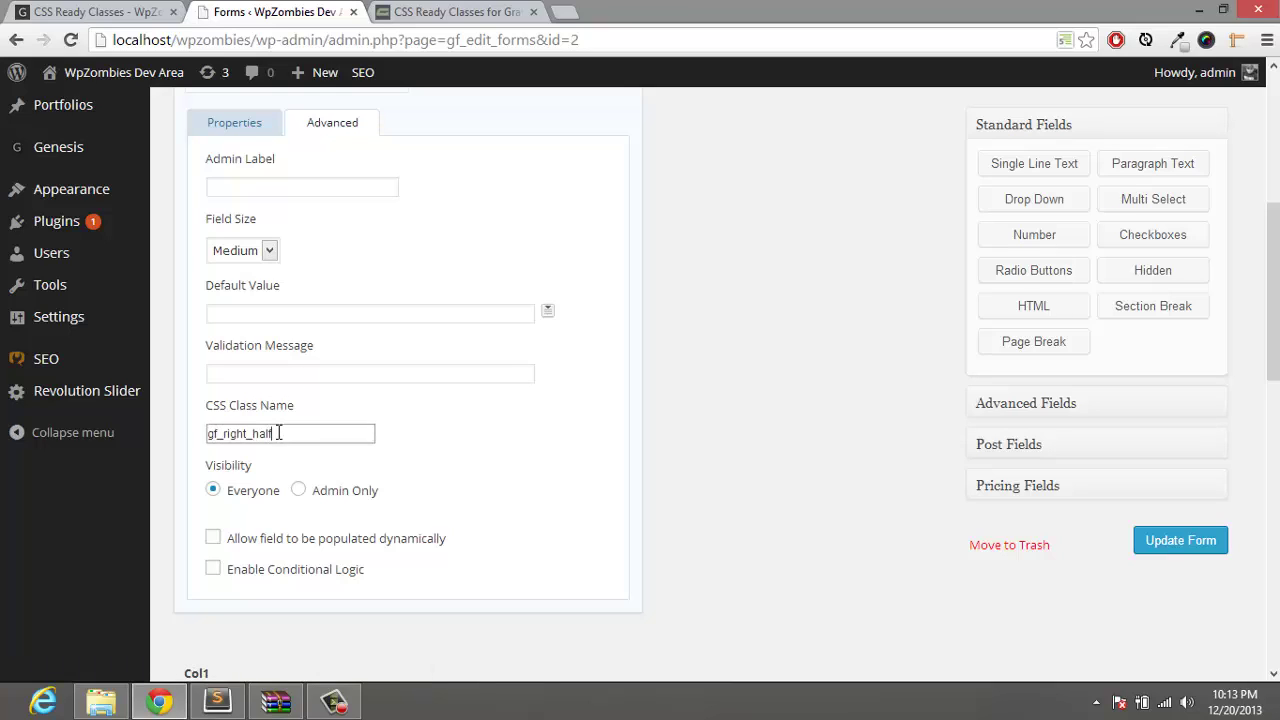
pyautogui.click(617, 123)
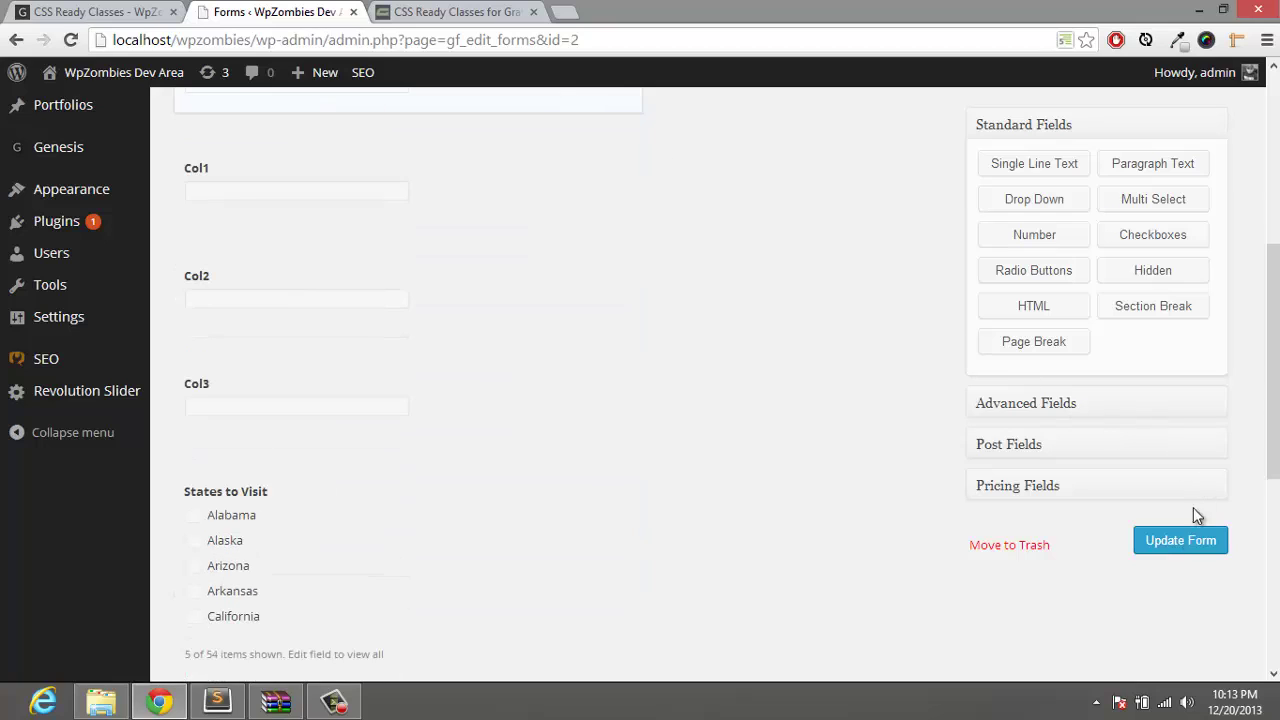
# Save the form and reload the live page to see Phone and Email side by side
pyautogui.click(1160, 541)
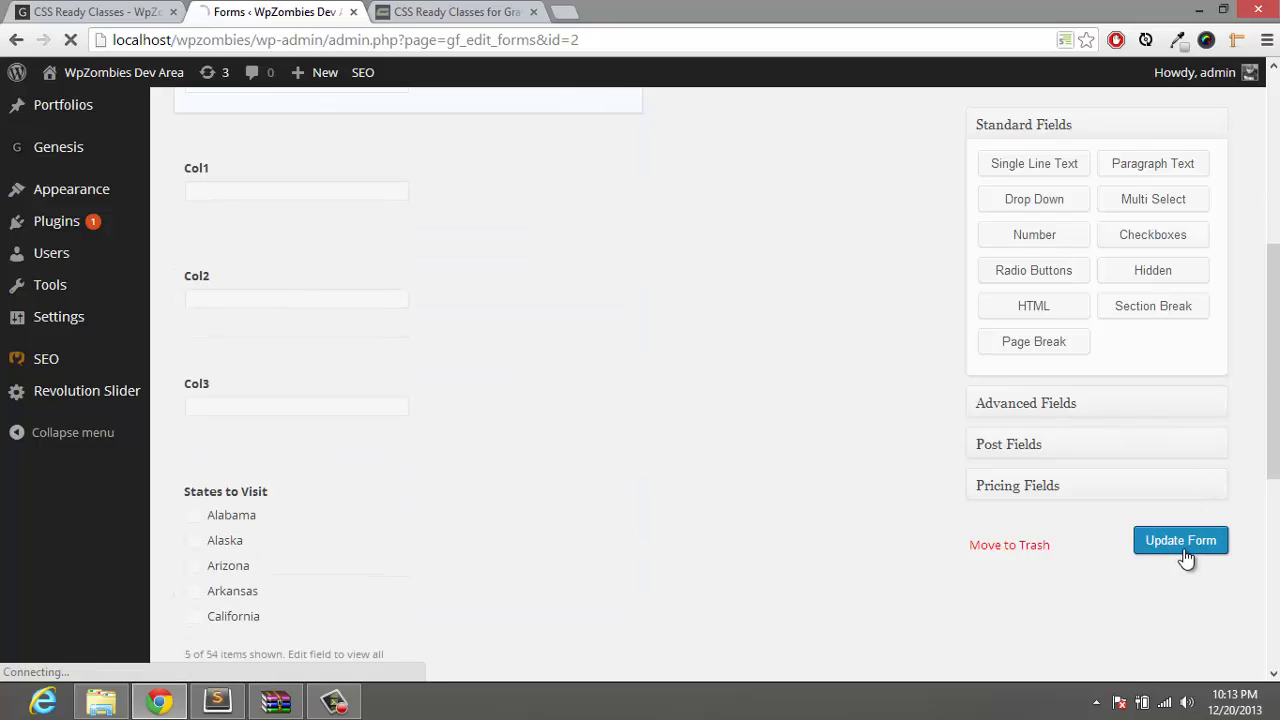
pyautogui.click(130, 11)
pyautogui.click(69, 40)
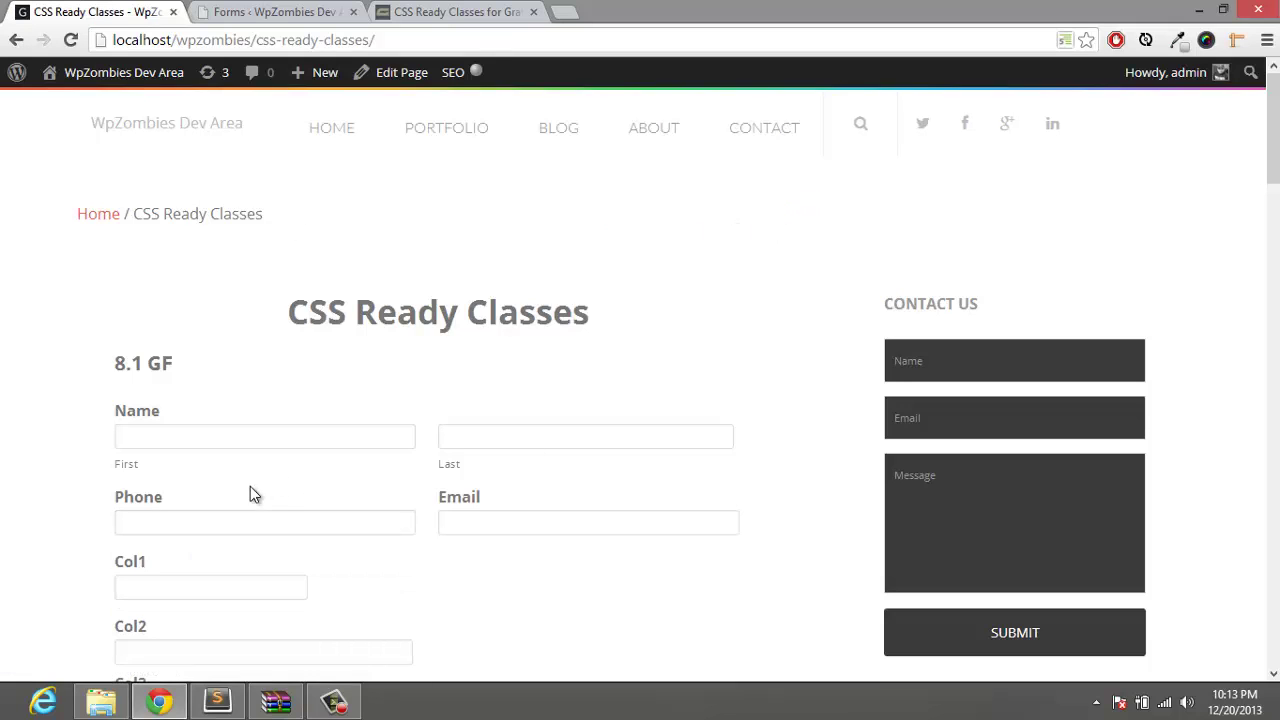
pyautogui.click(236, 513)
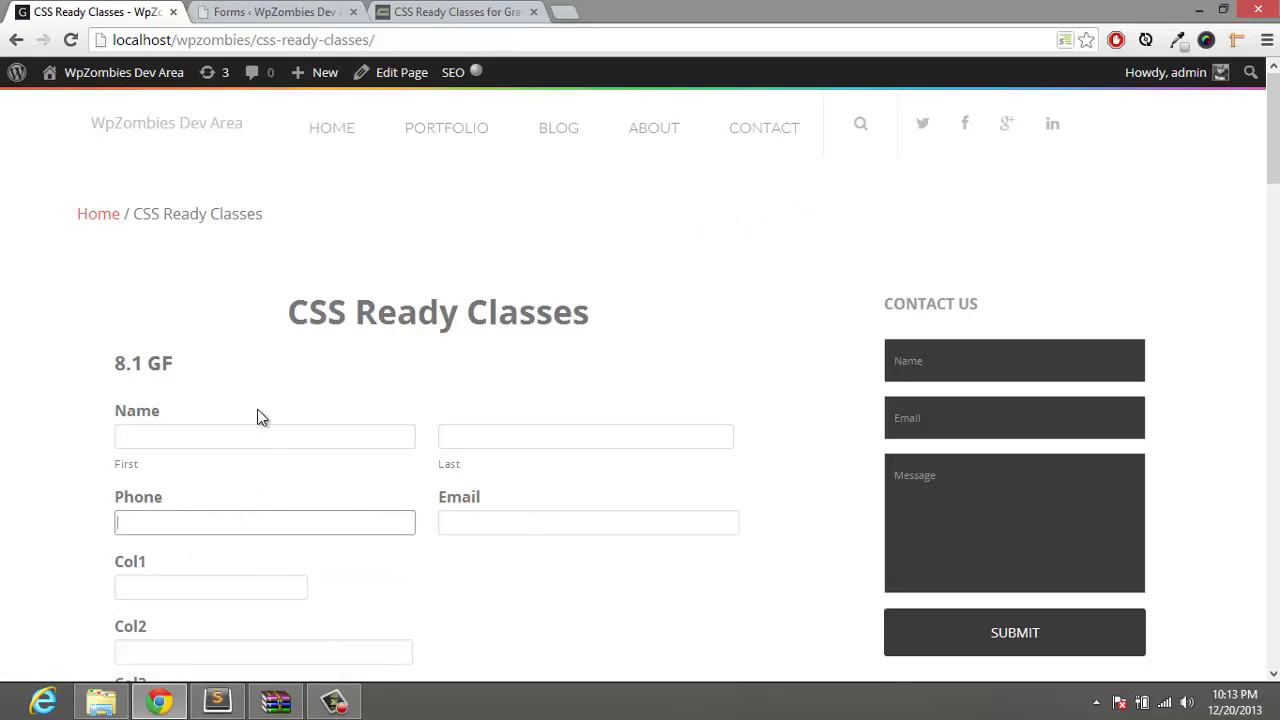
pyautogui.scroll(-3, 360, 286)
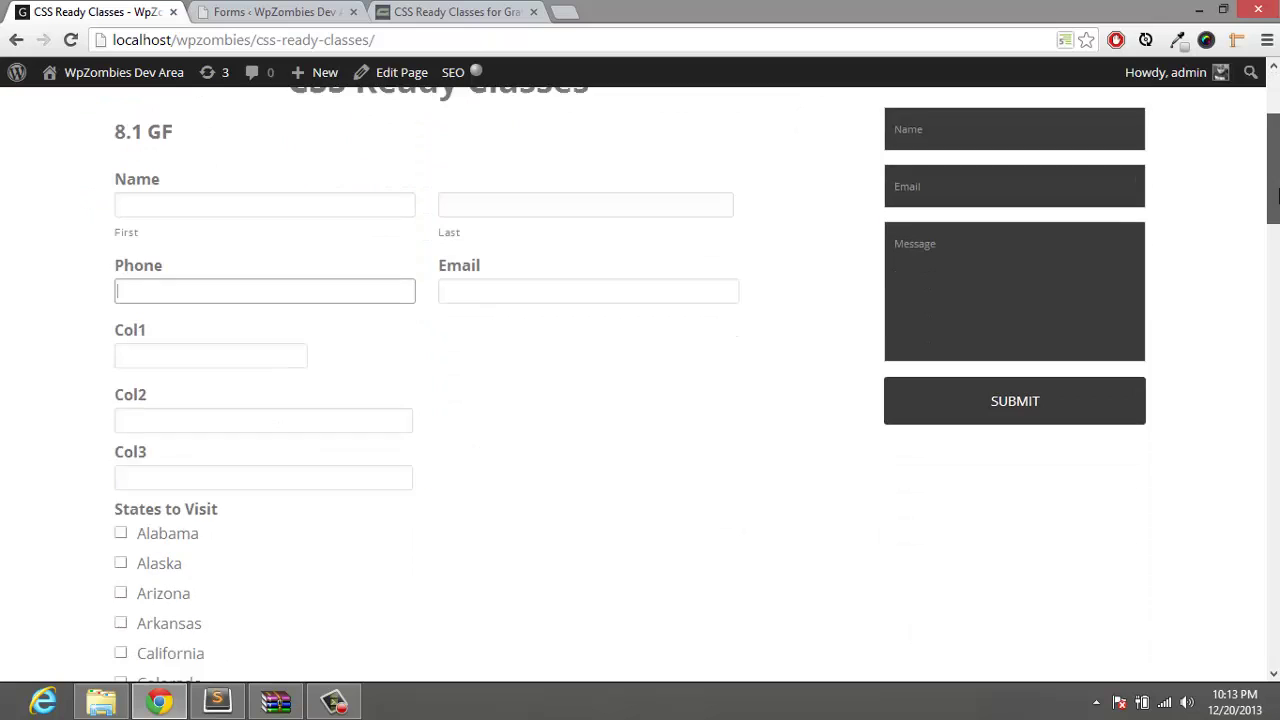
pyautogui.click(267, 296)
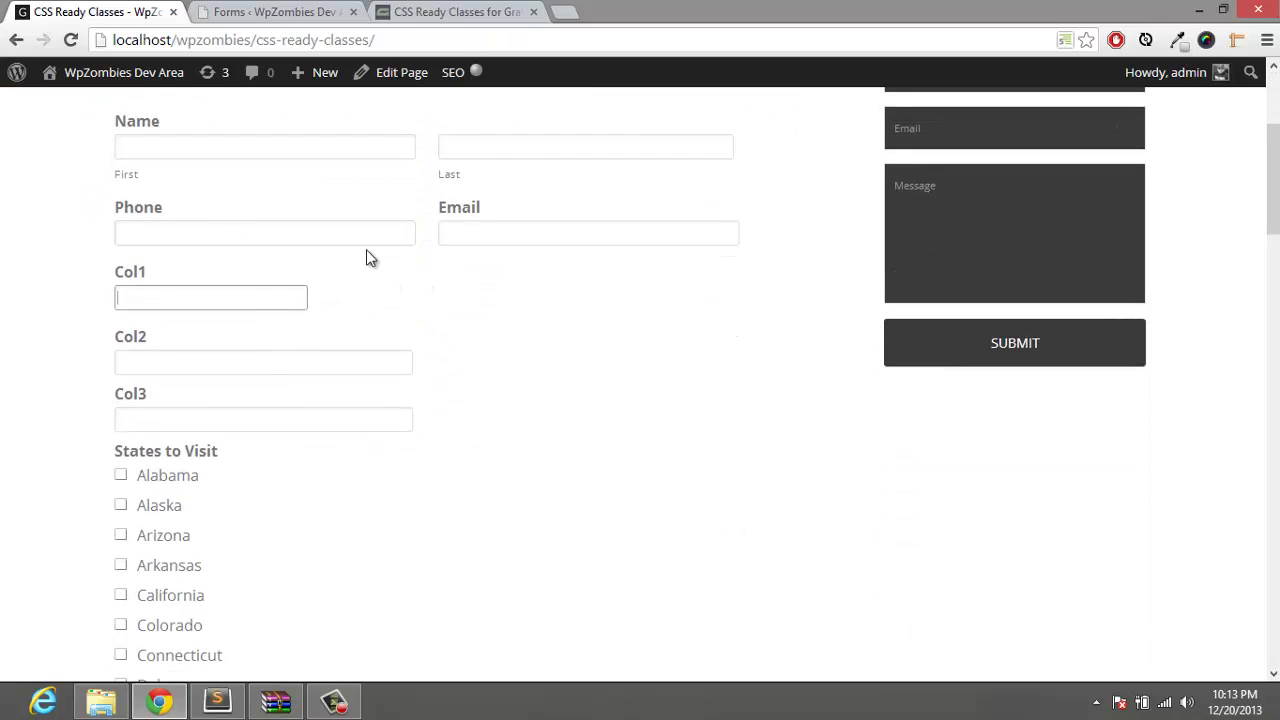
# Check that the Col1 field already carries the gf_left_third class
pyautogui.click(262, 11)
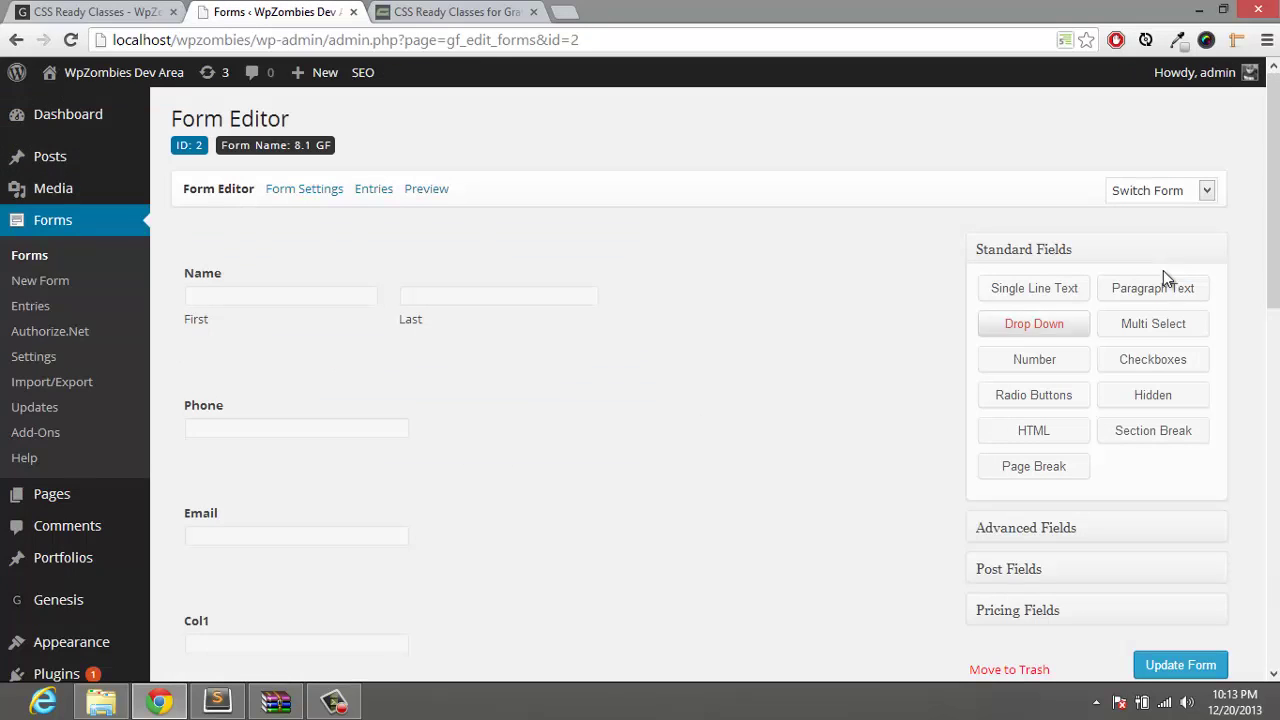
pyautogui.scroll(-1, 1260, 283)
pyautogui.scroll(-3, 1260, 283)
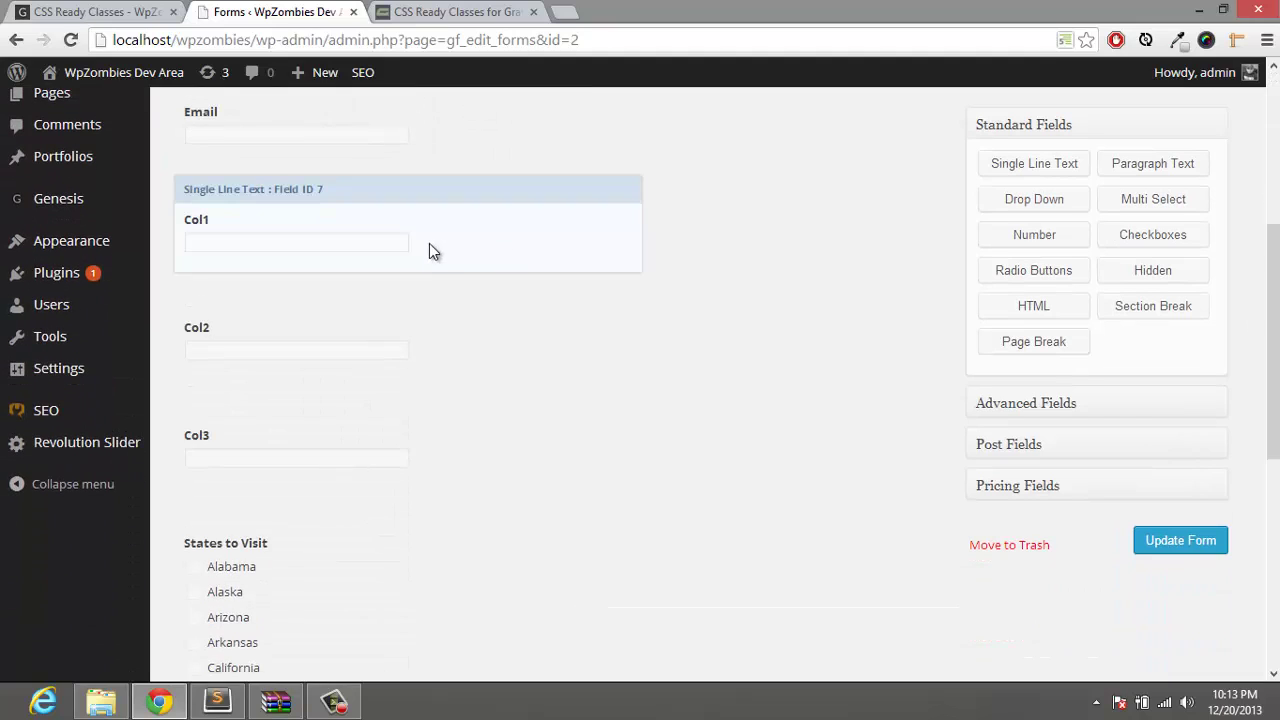
pyautogui.click(429, 243)
pyautogui.click(340, 290)
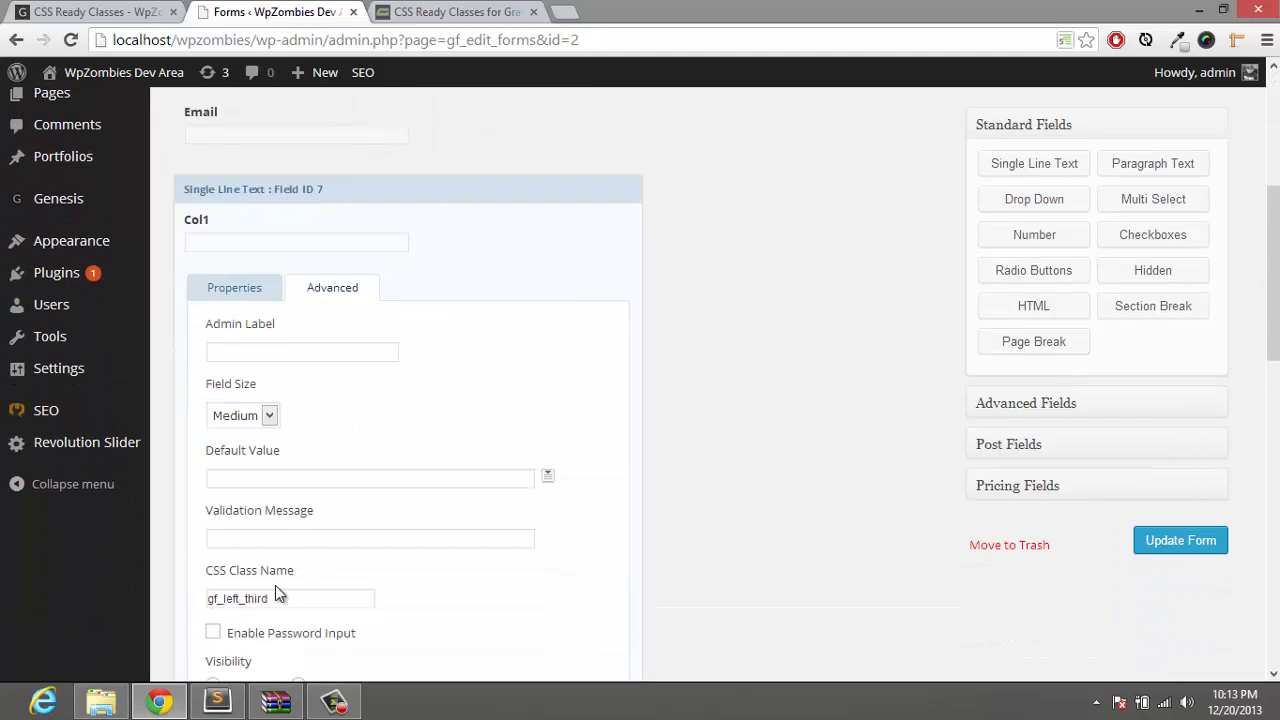
pyautogui.doubleClick(250, 598)
pyautogui.click(480, 191)
# Give the Col2 field the CSS class name gf_middle_third
pyautogui.click(448, 298)
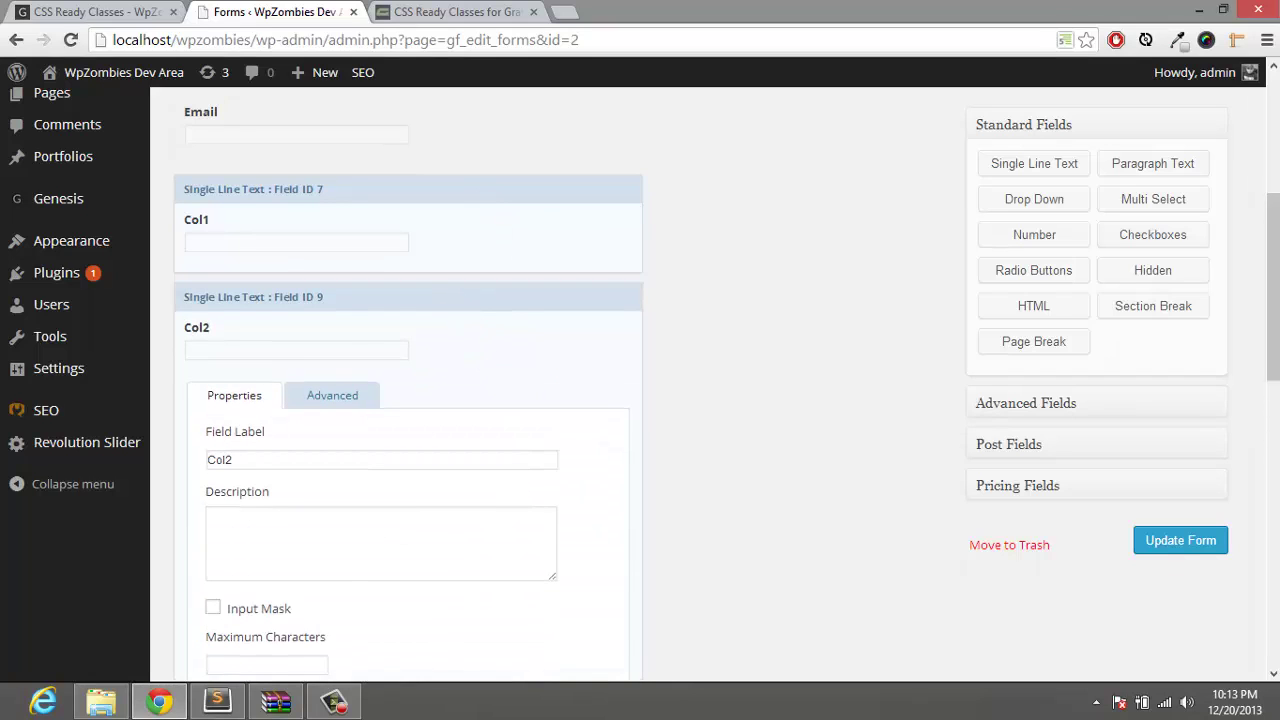
pyautogui.scroll(-2, 1273, 300)
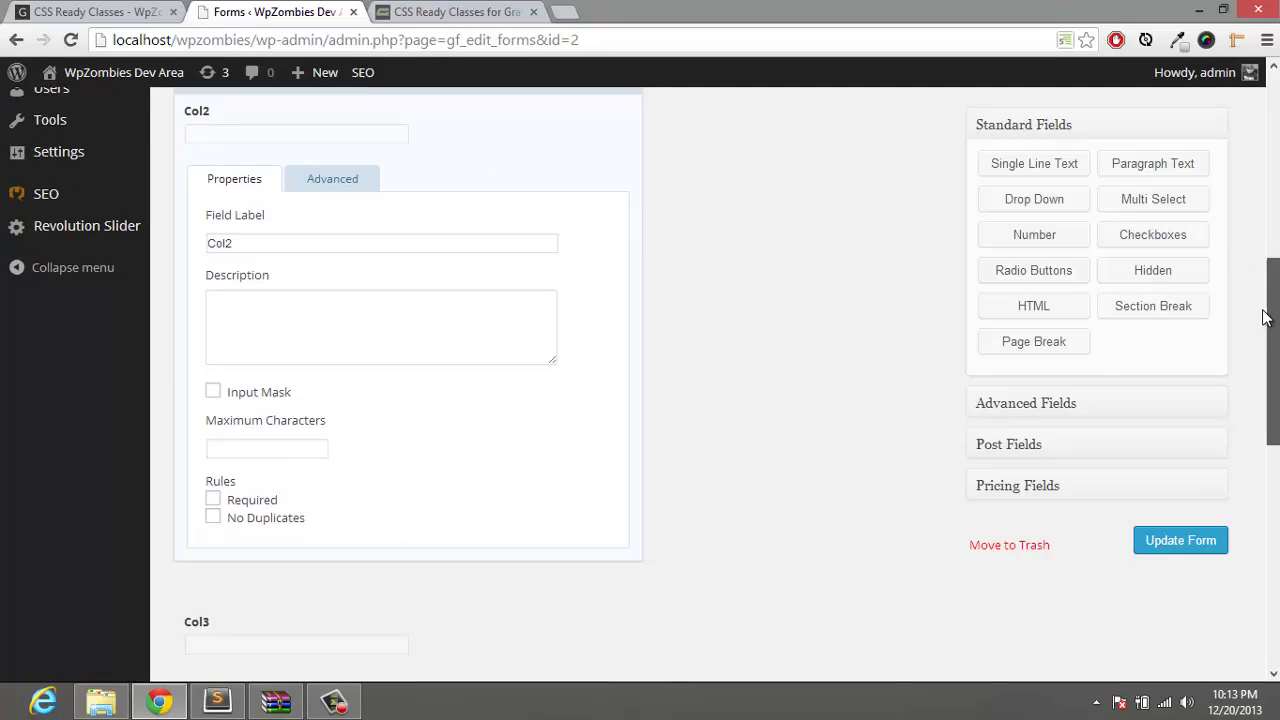
pyautogui.click(340, 177)
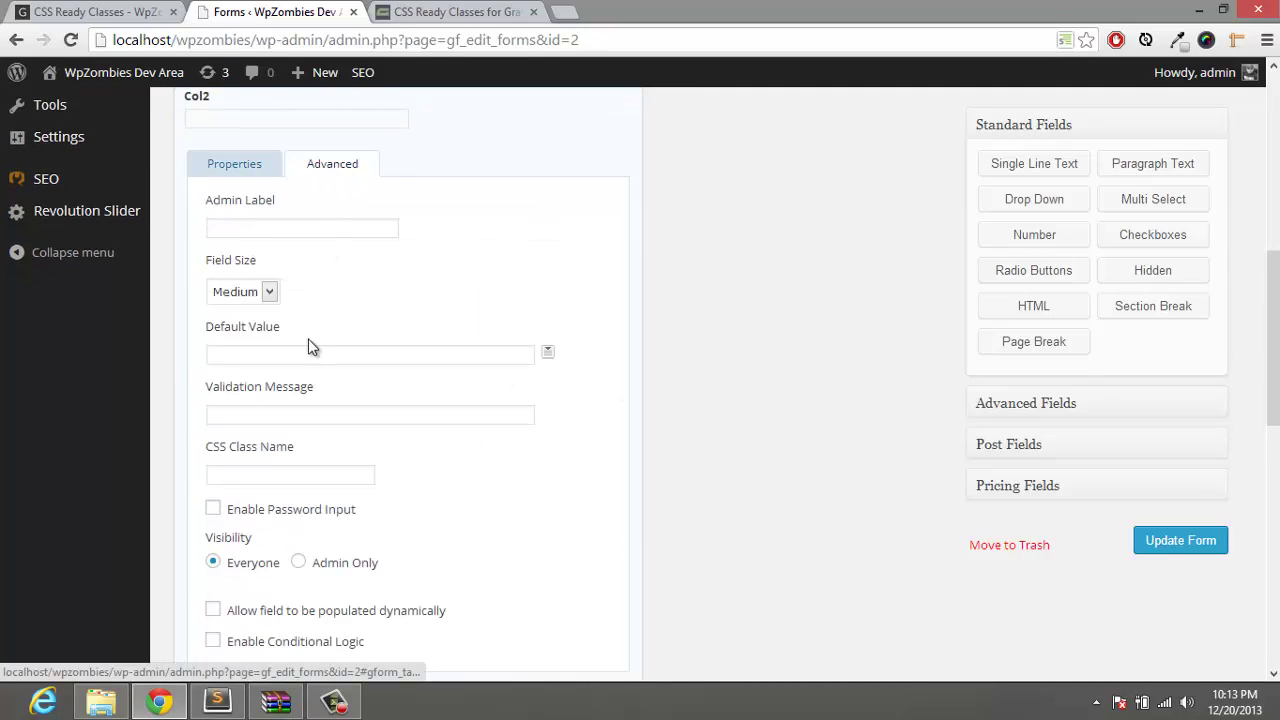
pyautogui.click(278, 470)
pyautogui.write('gf_middle_')
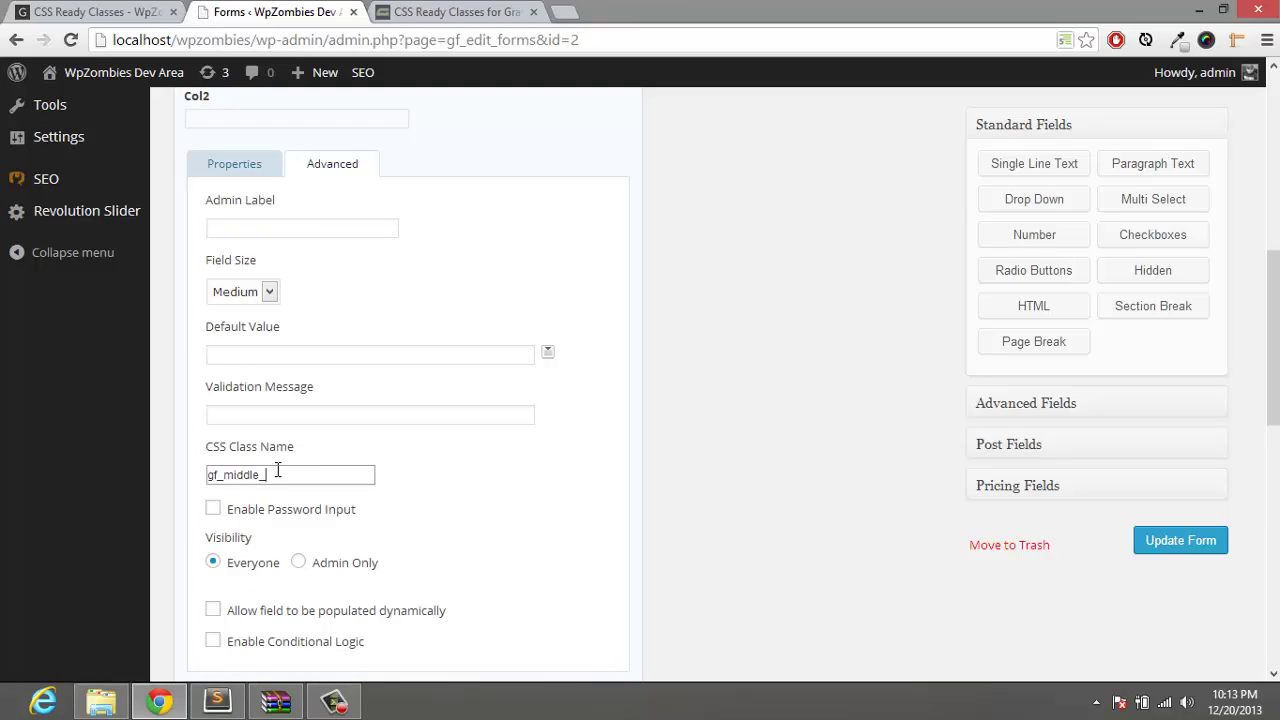
pyautogui.write('third')
pyautogui.click(500, 106)
# Give the Col3 field the CSS class name gf_right_third and save the form
pyautogui.click(484, 217)
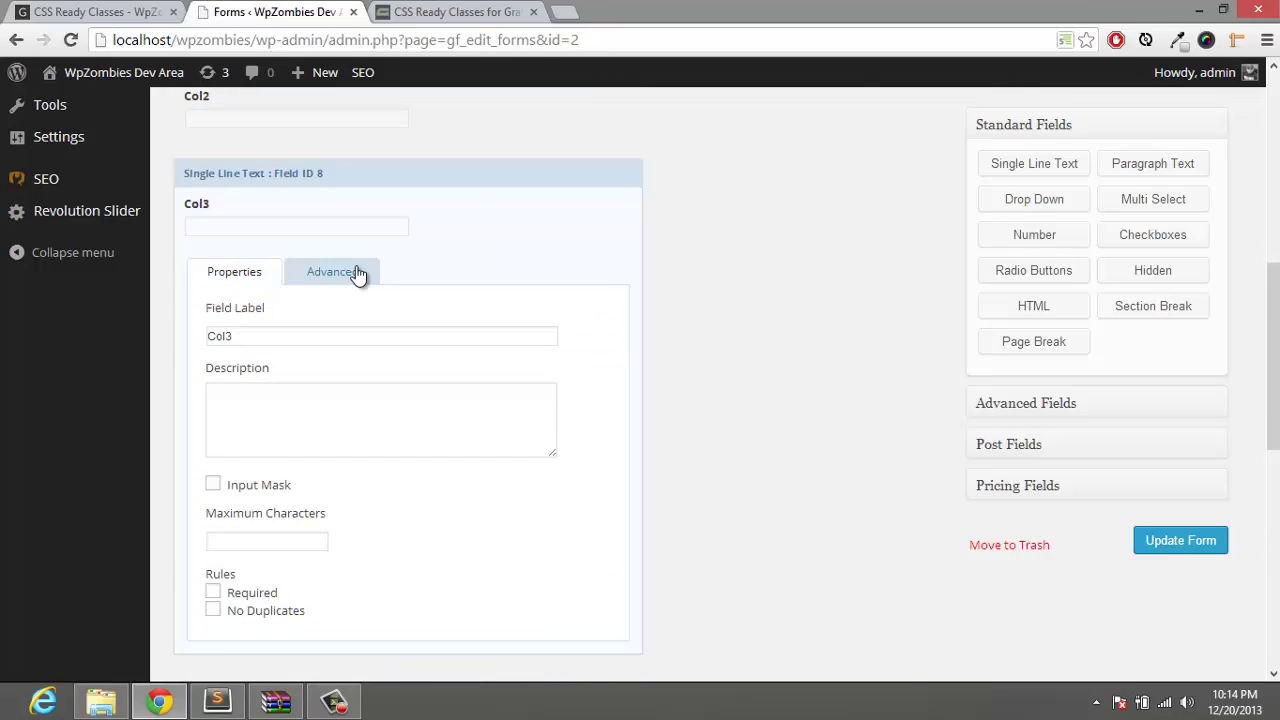
pyautogui.click(340, 271)
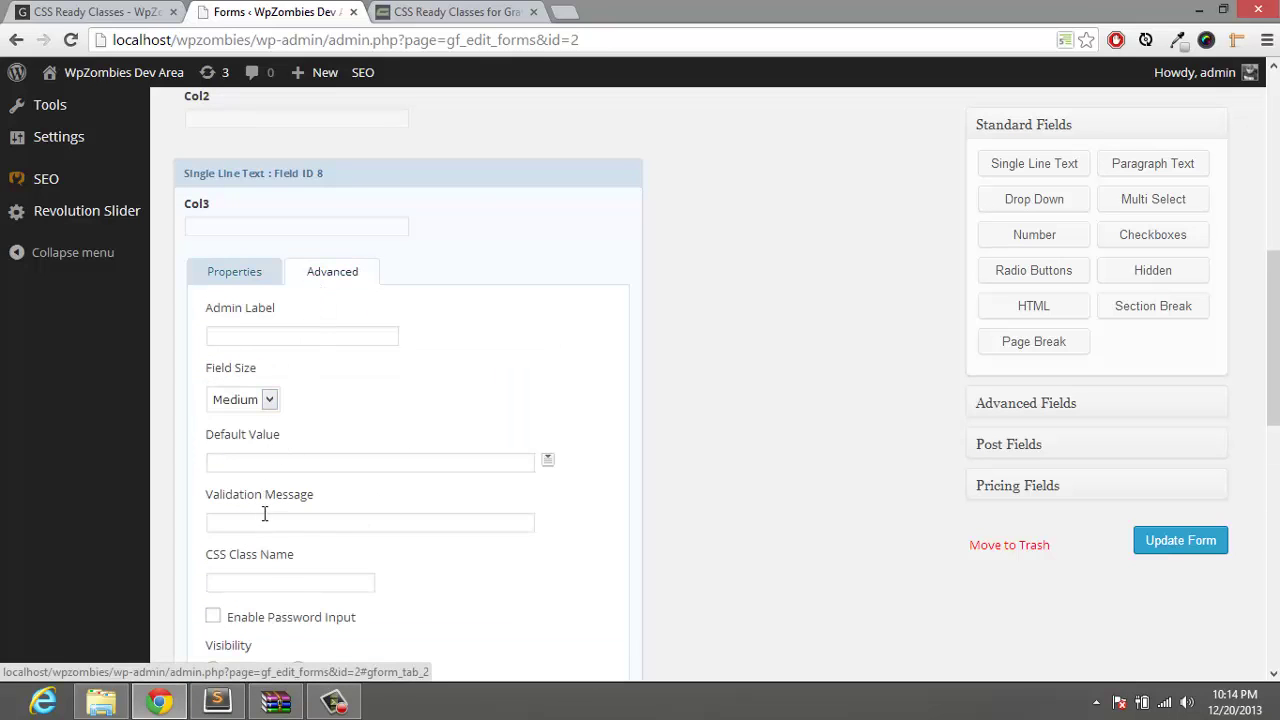
pyautogui.click(259, 580)
pyautogui.write('gf_right_third')
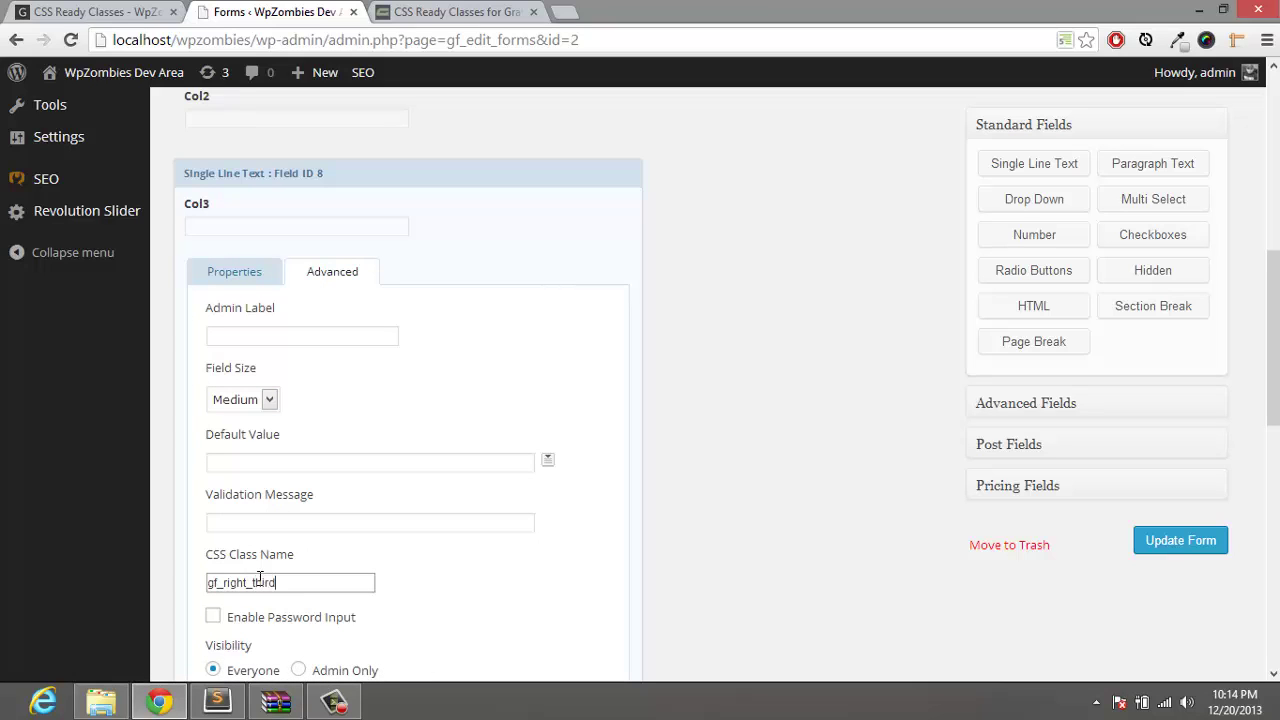
pyautogui.click(531, 177)
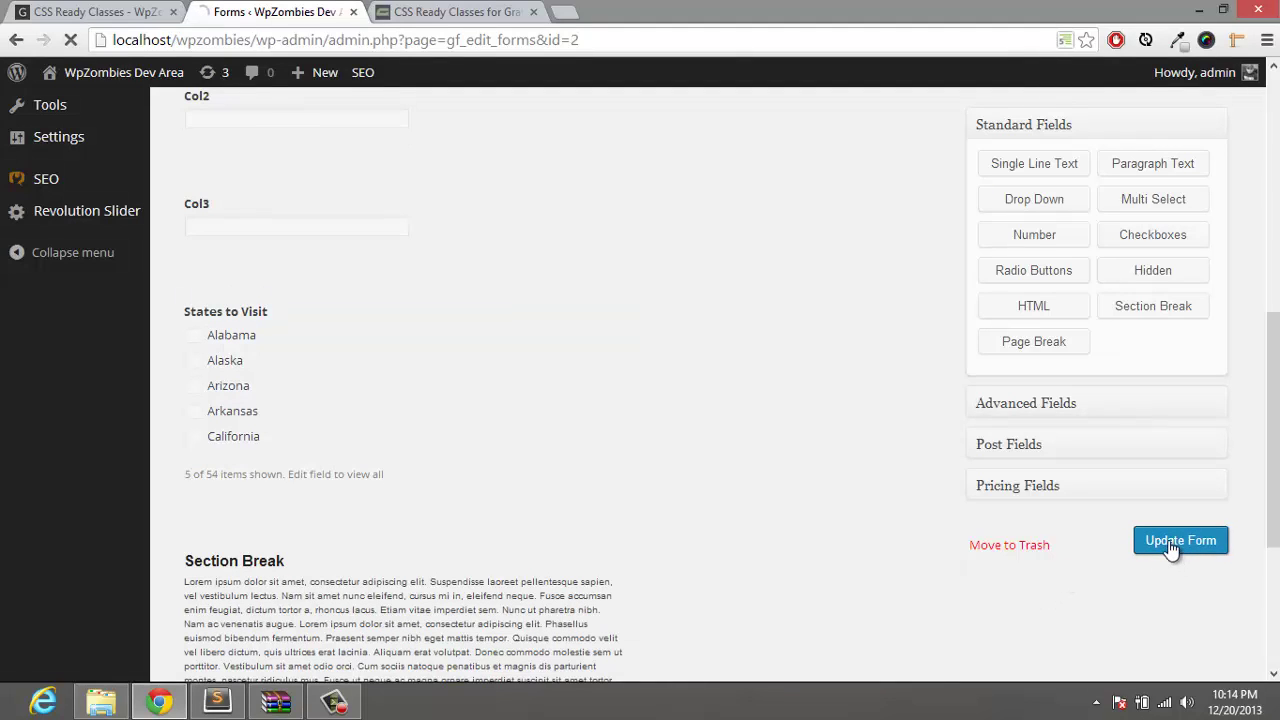
pyautogui.click(1170, 548)
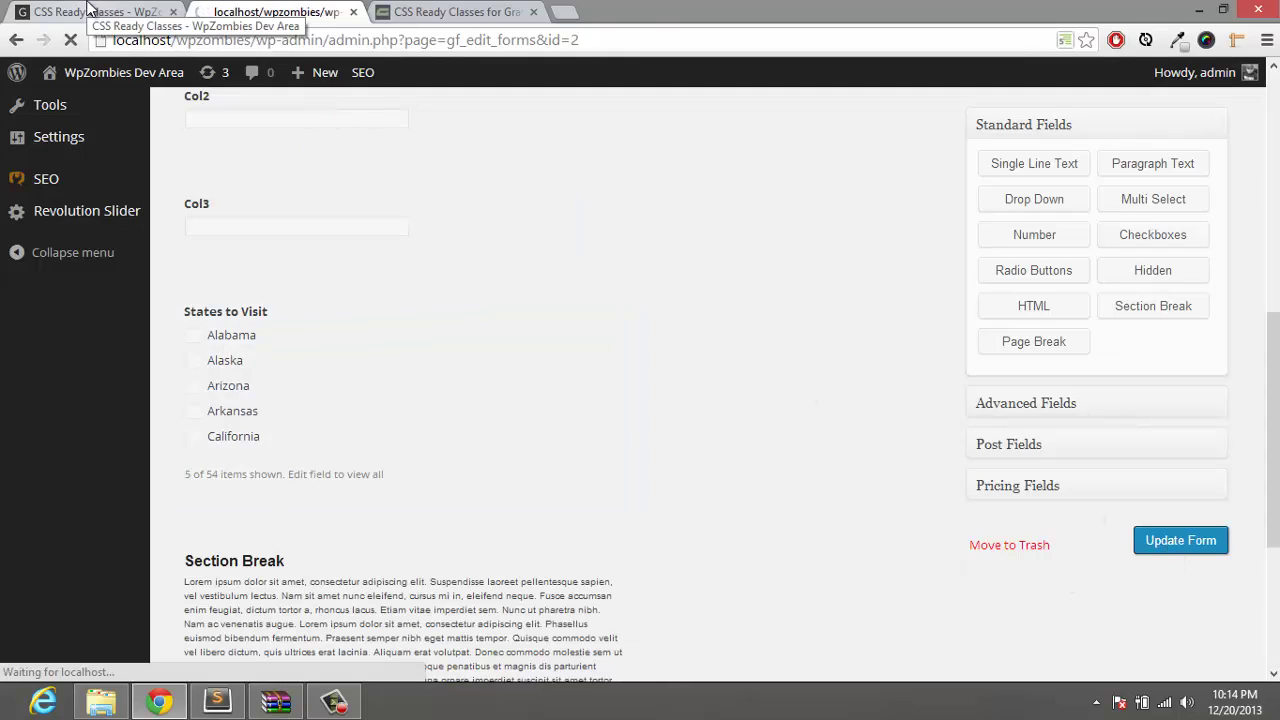
# Reload the live page and check Col1, Col2 and Col3 now share one row
pyautogui.click(88, 8)
pyautogui.press('F5')
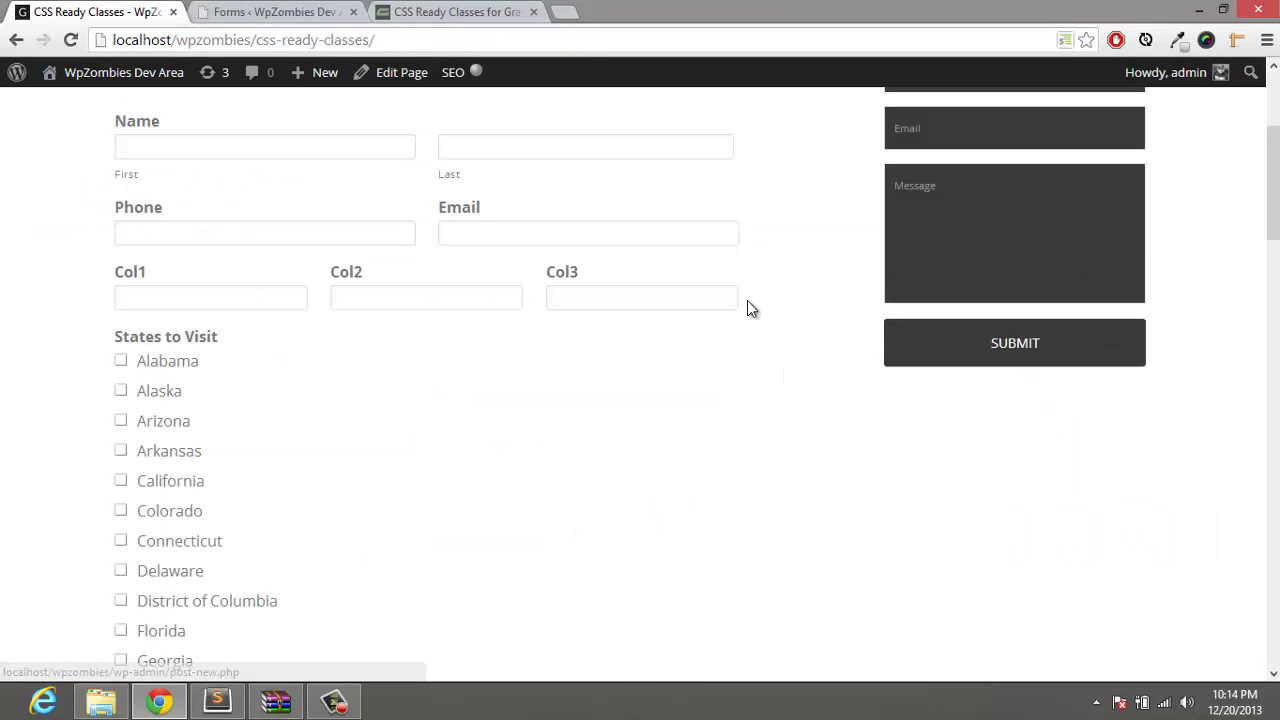
pyautogui.click(193, 298)
pyautogui.click(377, 296)
pyautogui.click(597, 306)
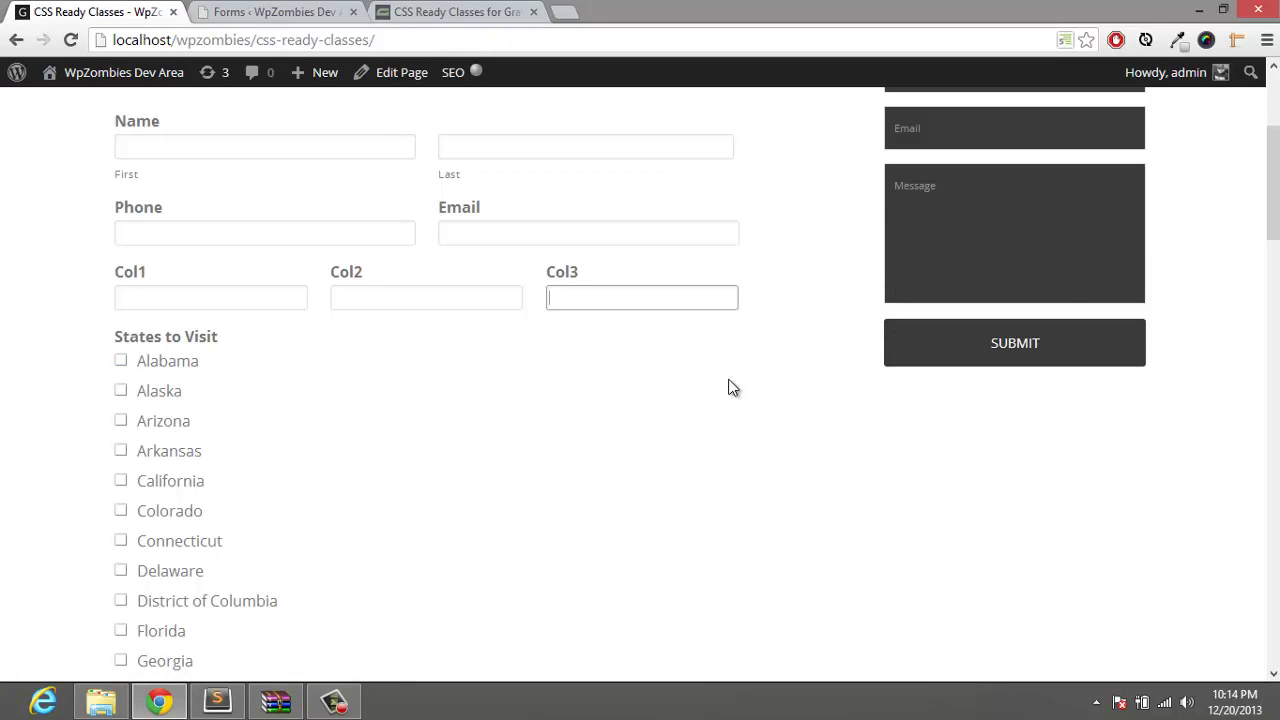
pyautogui.scroll(-1, 694, 365)
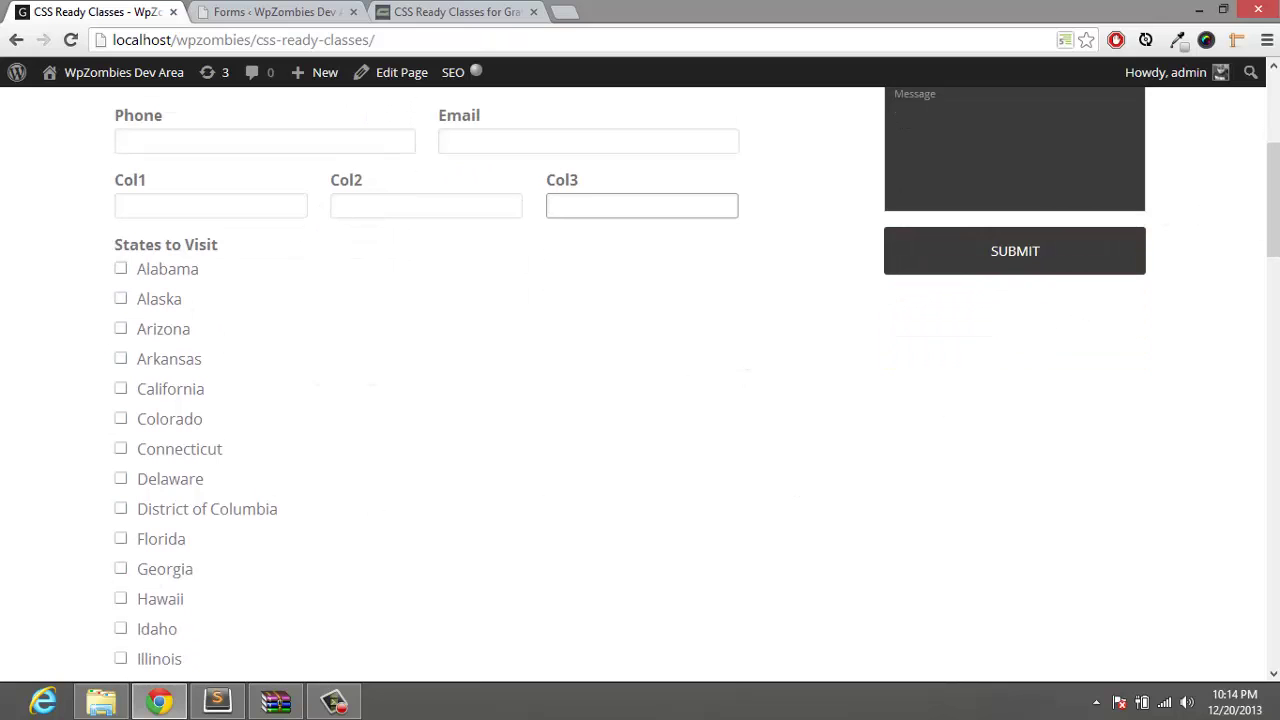
pyautogui.scroll(-1, 1268, 240)
pyautogui.moveTo(1268, 240)
pyautogui.mouseDown()
pyautogui.moveTo(1273, 450)
pyautogui.moveTo(1273, 225)
pyautogui.mouseUp()
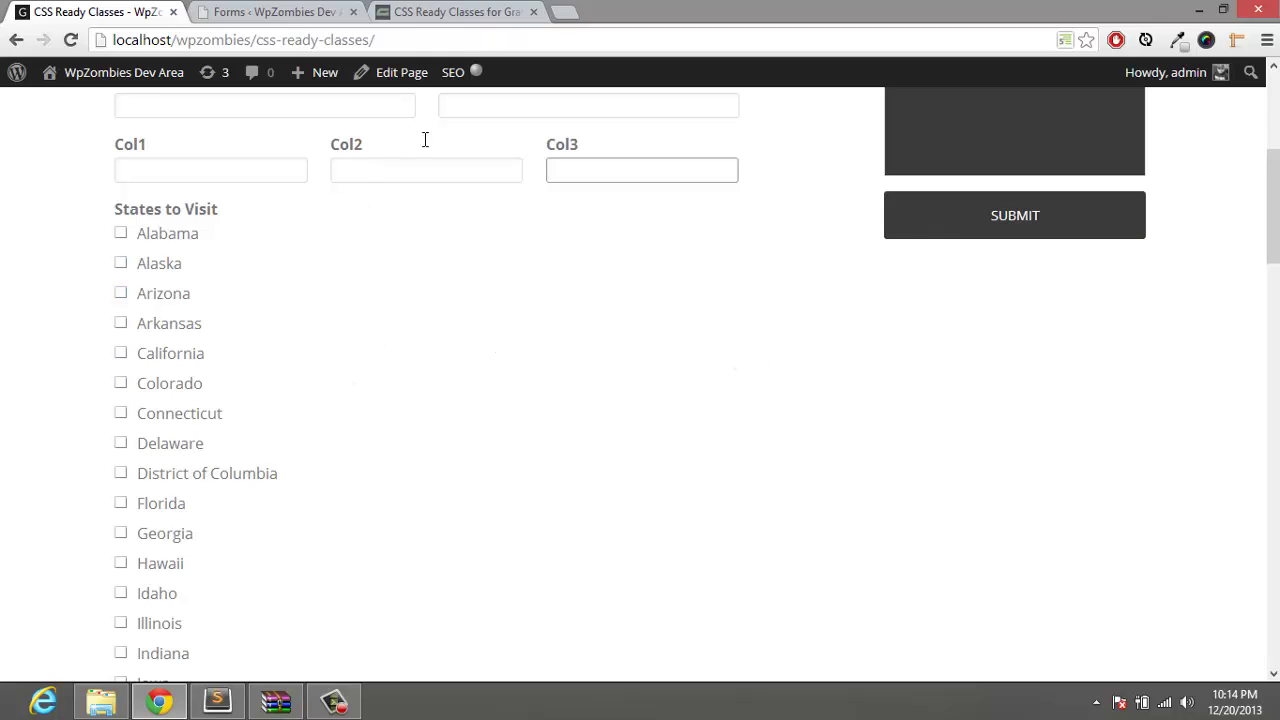
pyautogui.click(275, 12)
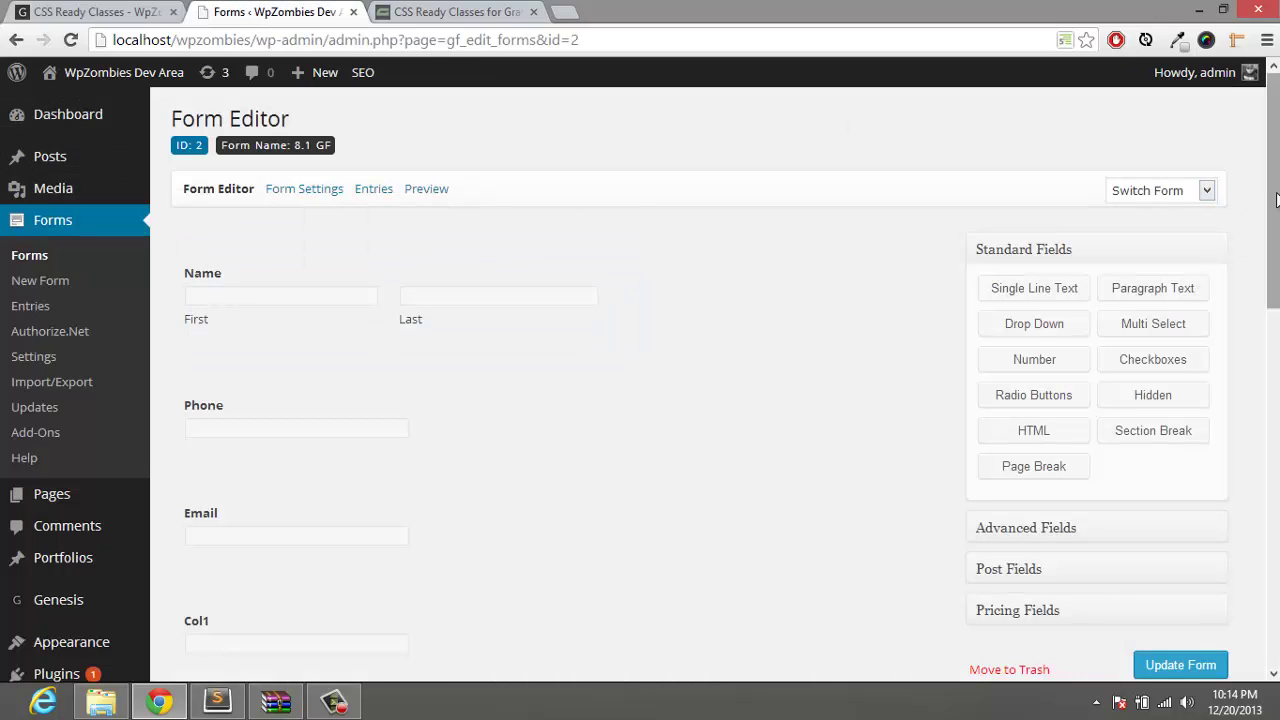
# Set the States to Visit checkbox field's CSS class name to gf_list_4col and save
pyautogui.scroll(-4, 1276, 200)
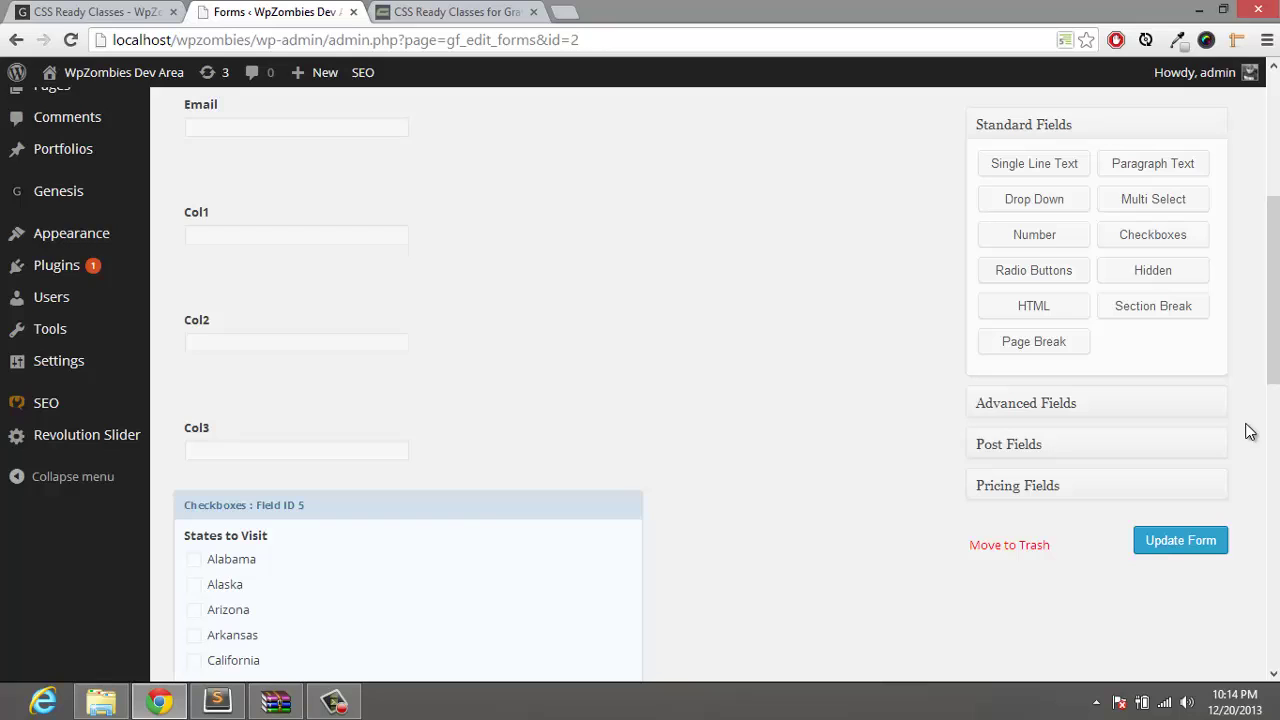
pyautogui.click(400, 530)
pyautogui.scroll(-5, 380, 400)
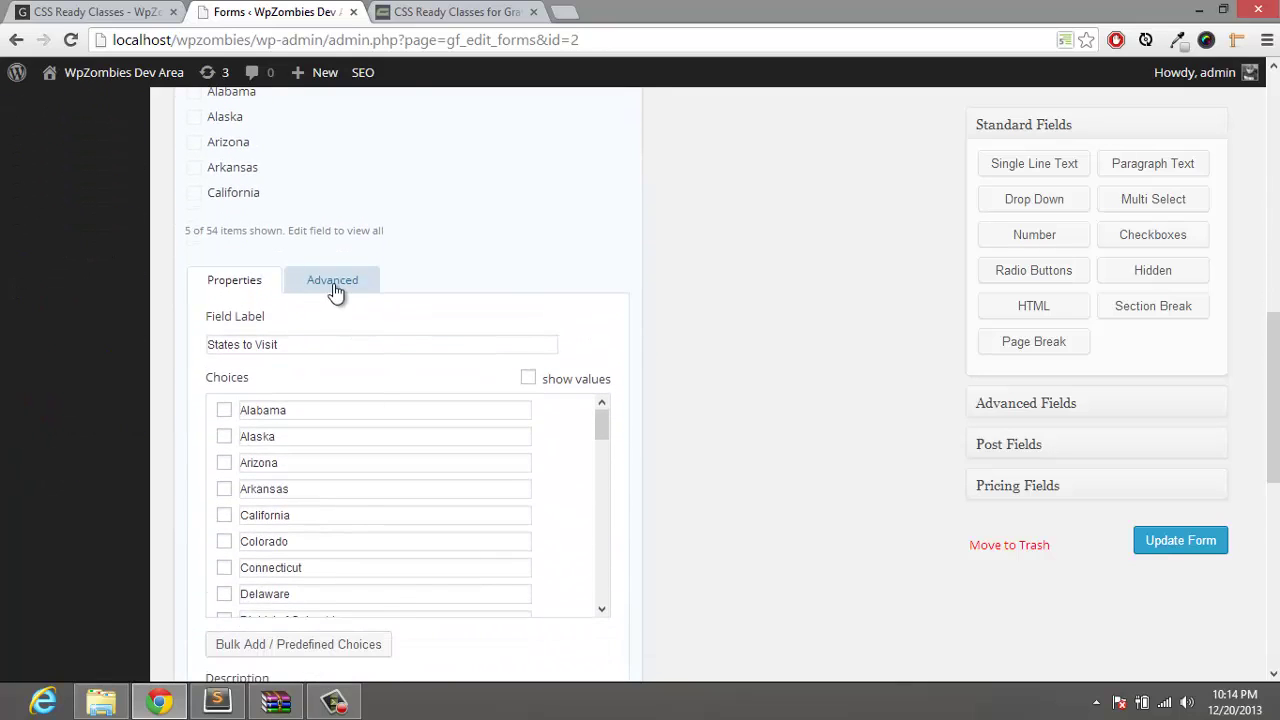
pyautogui.click(334, 282)
pyautogui.click(313, 462)
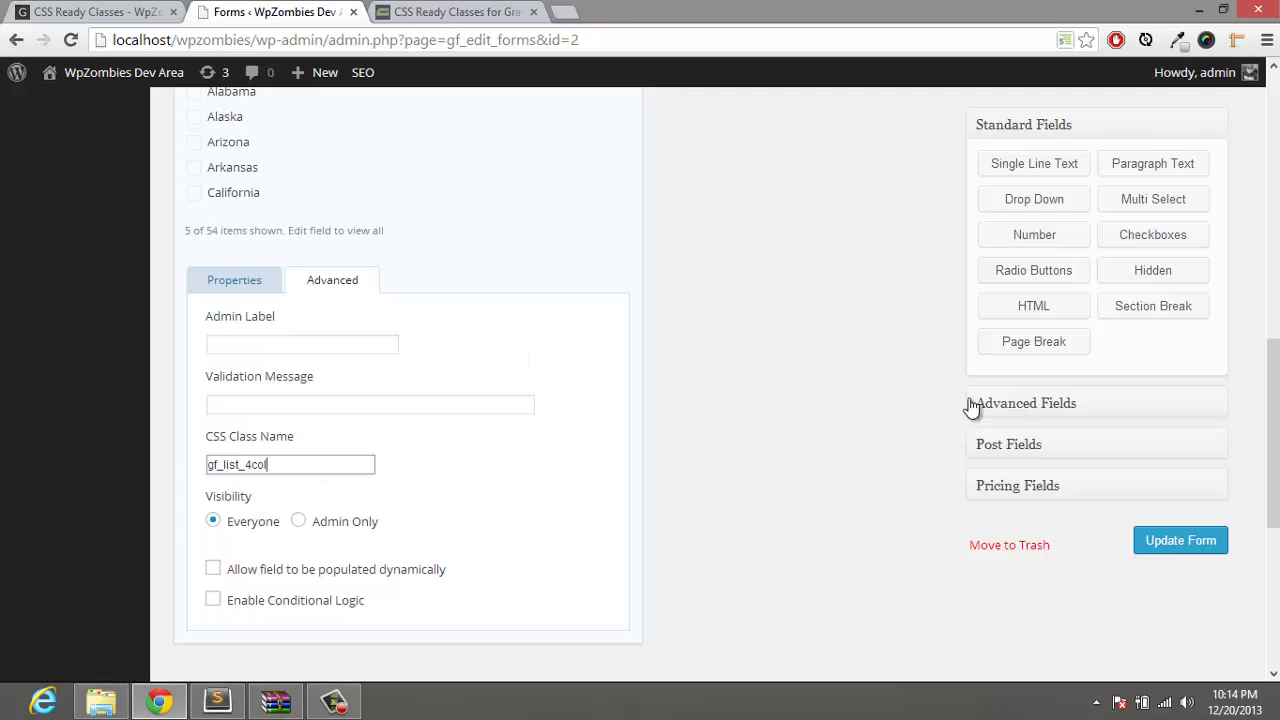
pyautogui.click(1141, 540)
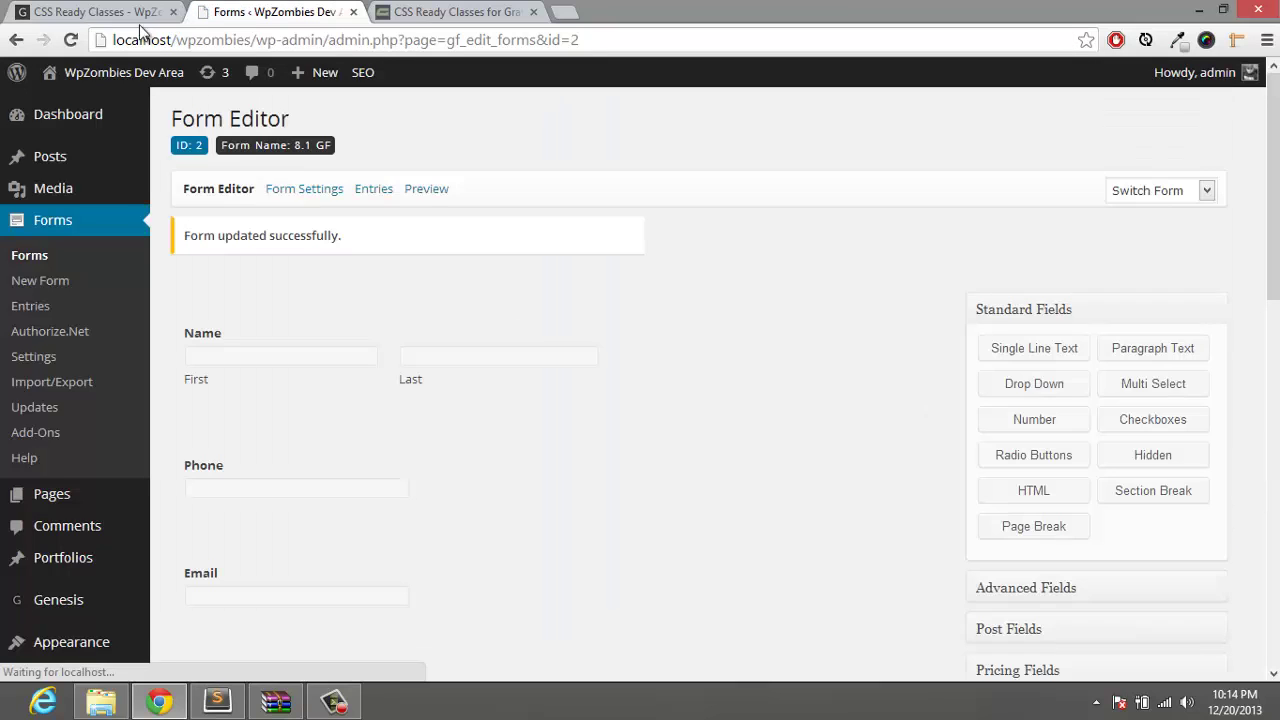
pyautogui.click(90, 11)
# Reload to see the four-column state checkboxes, then select the long full-width Section Break paragraph
pyautogui.click(73, 40)
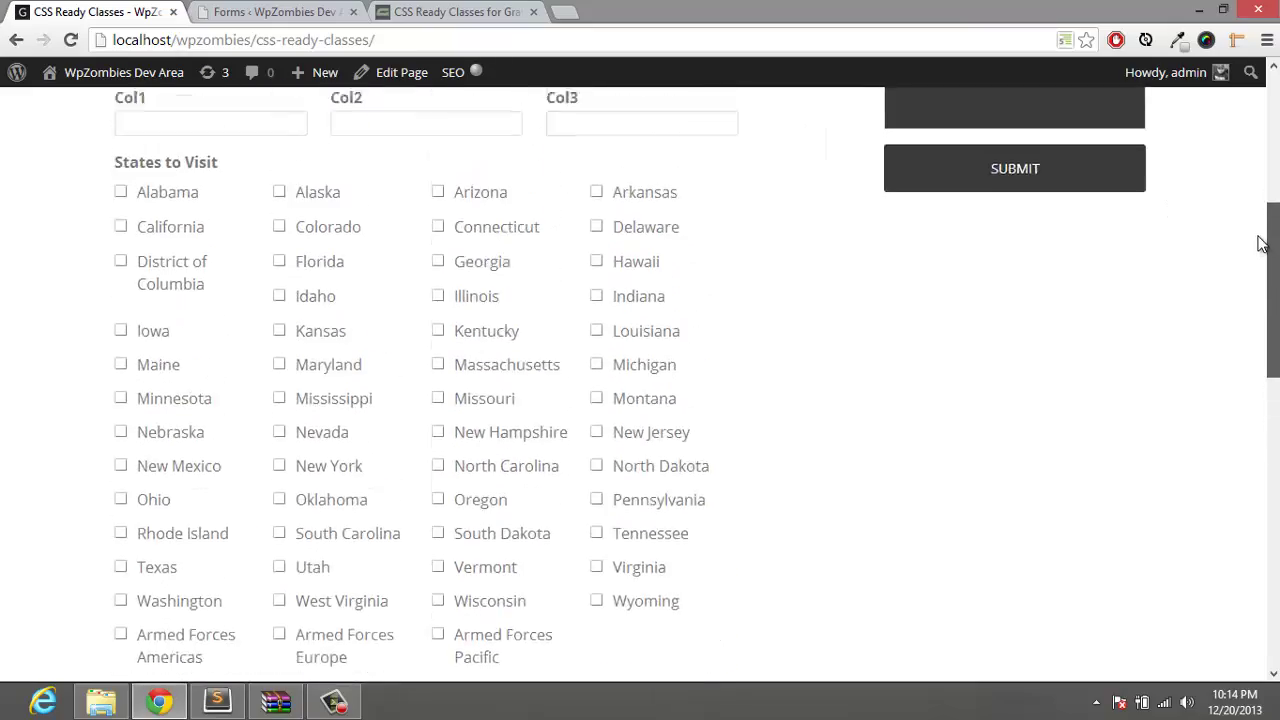
pyautogui.moveTo(1262, 243); pyautogui.dragTo(1266, 384)
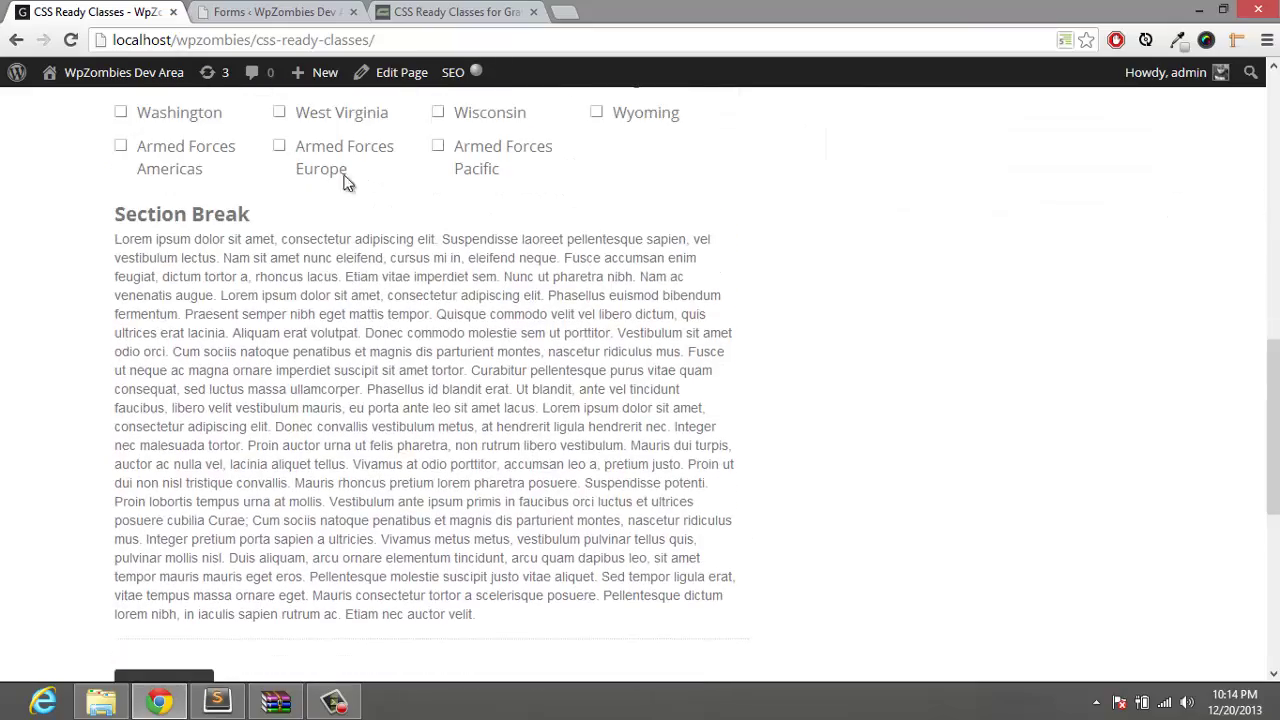
pyautogui.moveTo(345, 182); pyautogui.dragTo(558, 527)
pyautogui.click(593, 637)
pyautogui.moveTo(478, 616); pyautogui.dragTo(146, 333)
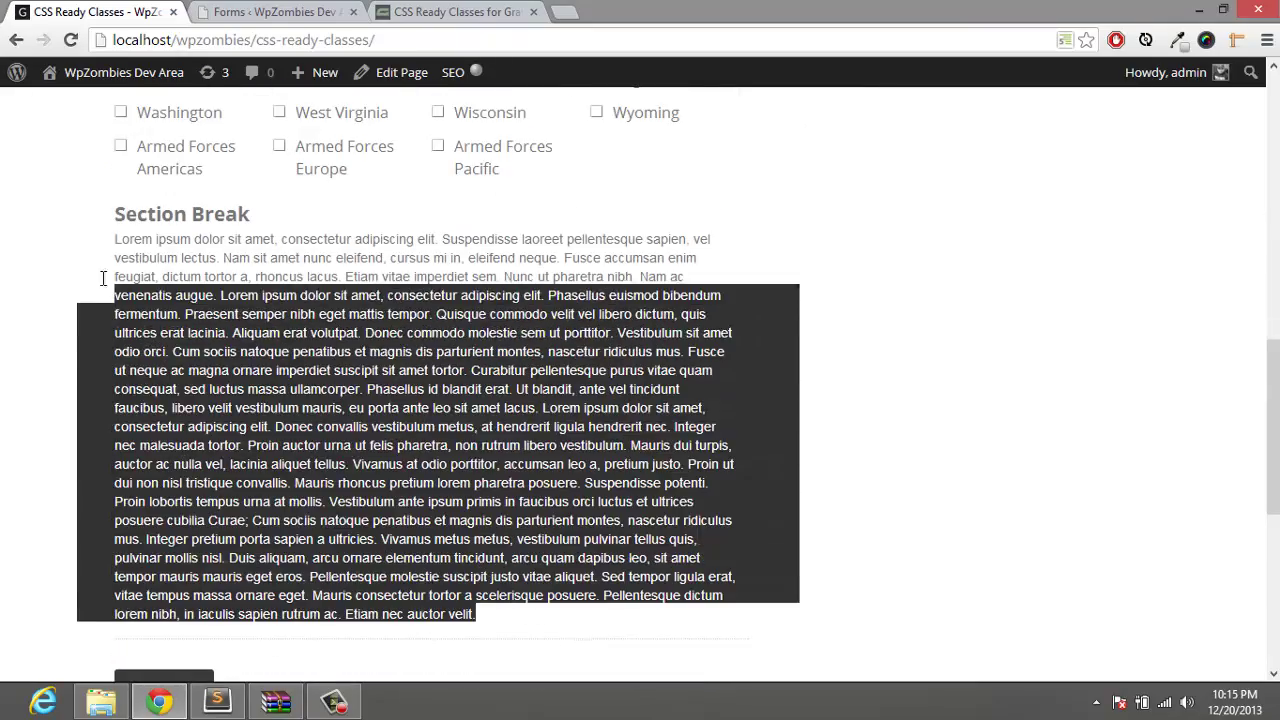
pyautogui.moveTo(102, 278); pyautogui.dragTo(86, 240)
pyautogui.click(337, 405)
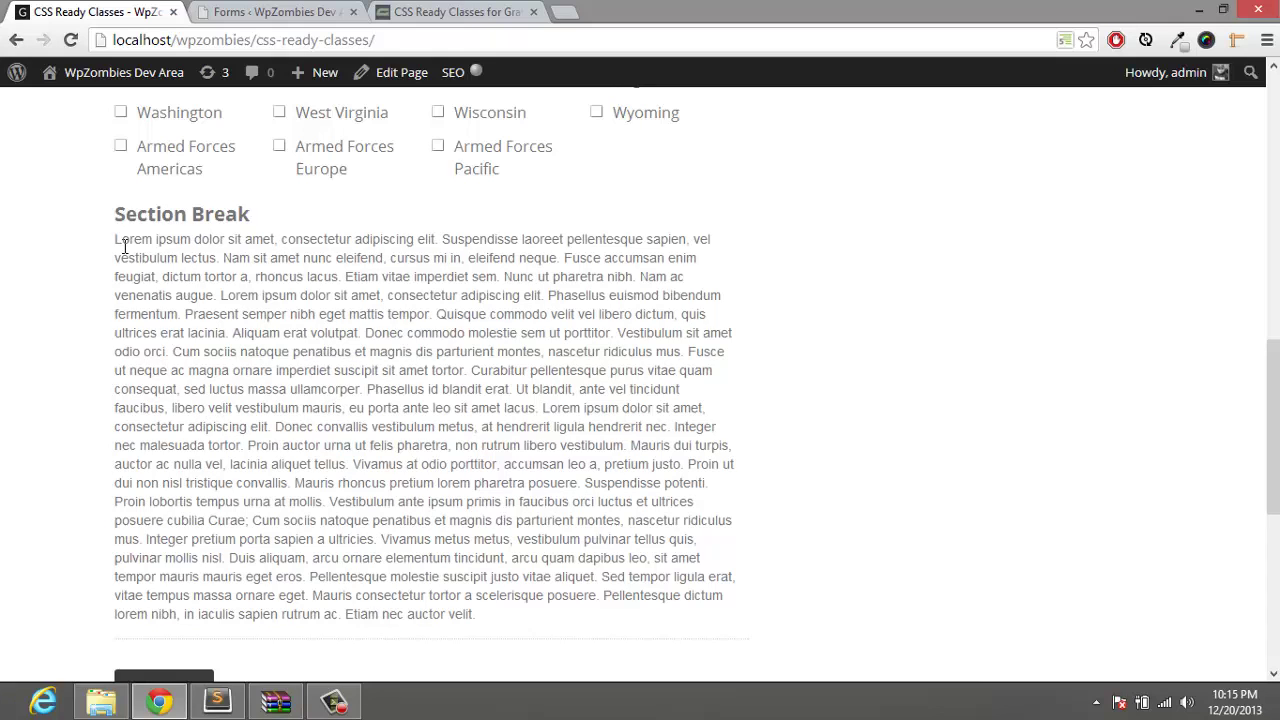
pyautogui.moveTo(124, 245); pyautogui.dragTo(645, 577)
pyautogui.click(634, 597)
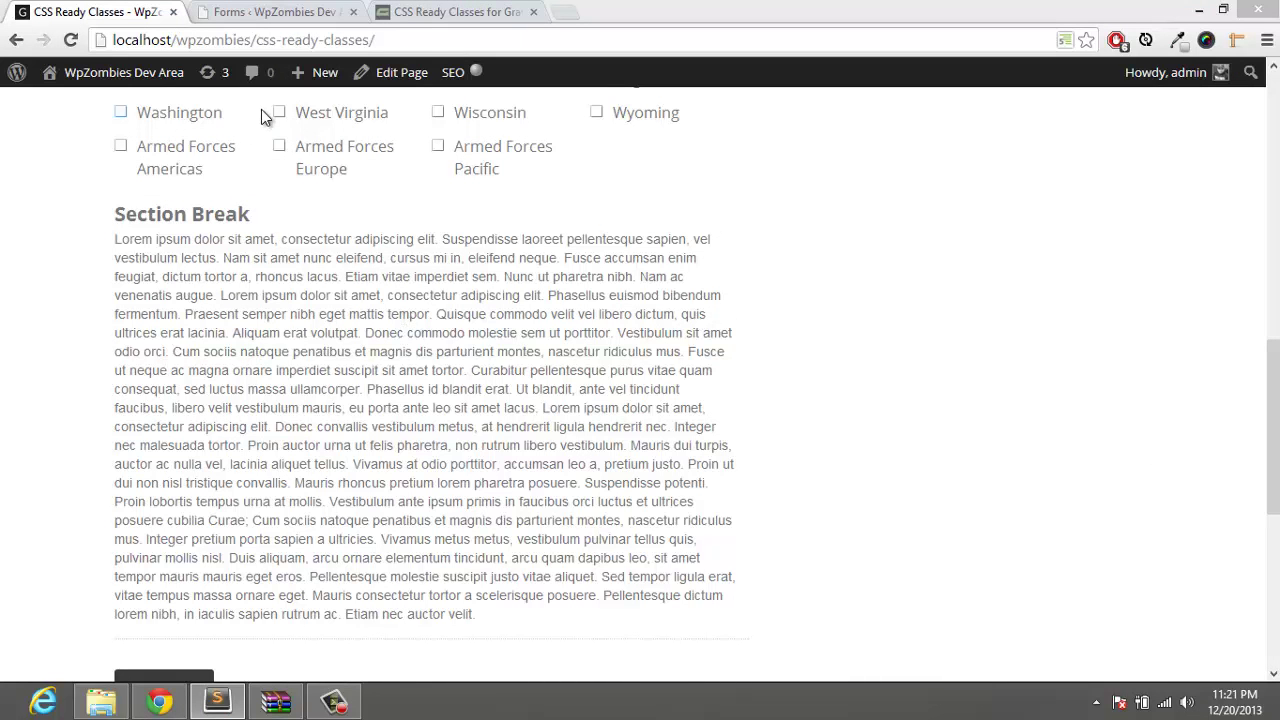
# Give the Section Break field the gf_scroll_text class and reload the live page
pyautogui.click(253, 8)
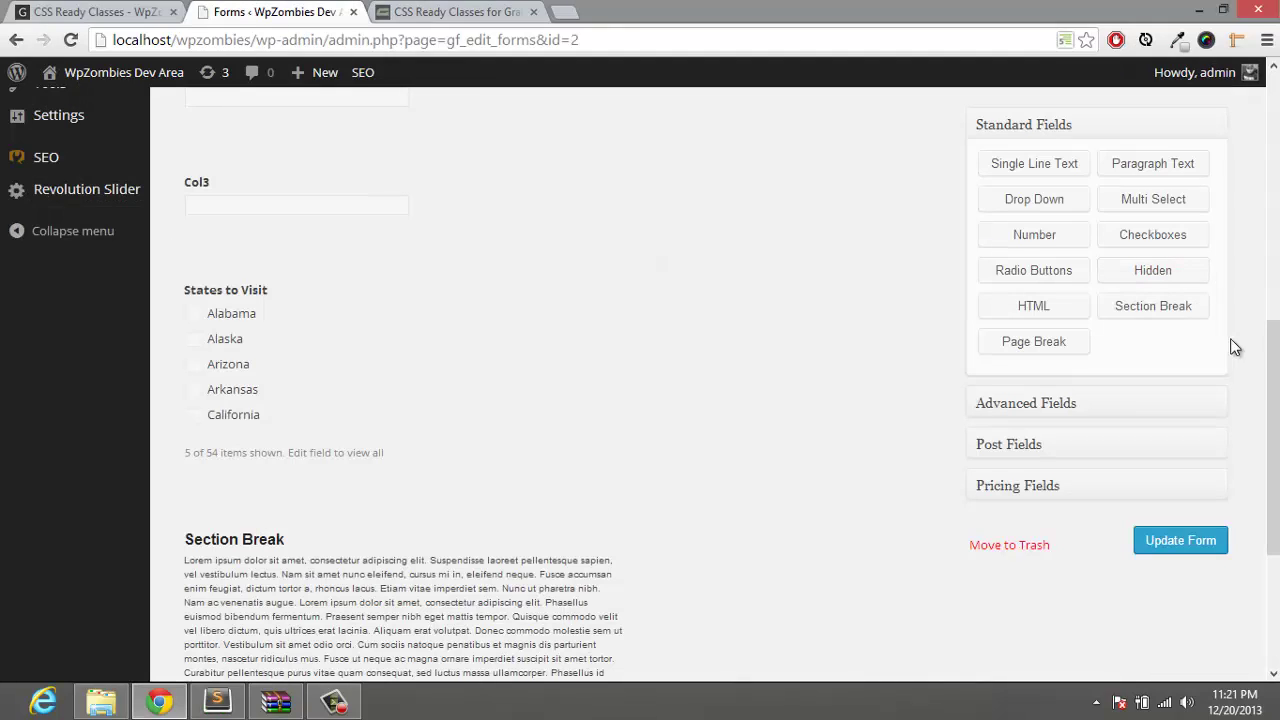
pyautogui.hotkey('alt', 'Tab')
pyautogui.moveTo(1277, 400); pyautogui.dragTo(1277, 516)
pyautogui.moveTo(360, 284); pyautogui.dragTo(380, 296)
pyautogui.click(385, 226)
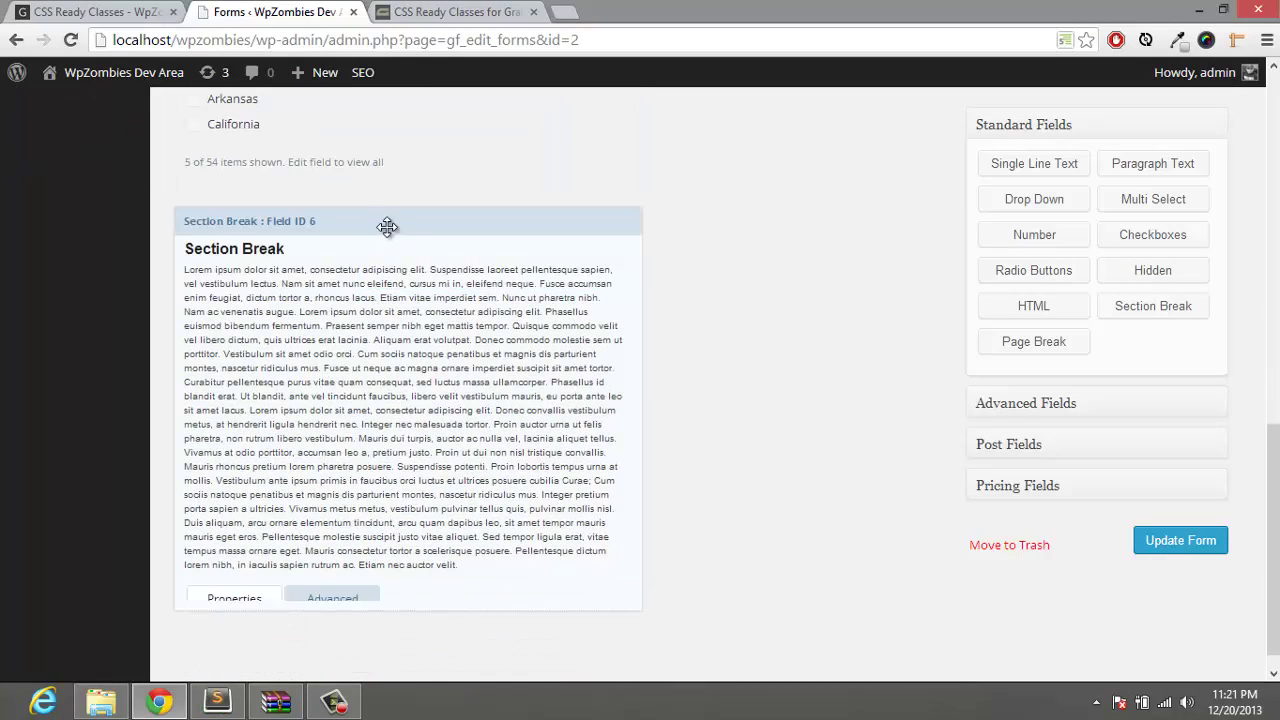
pyautogui.write('gf_scroll_te')
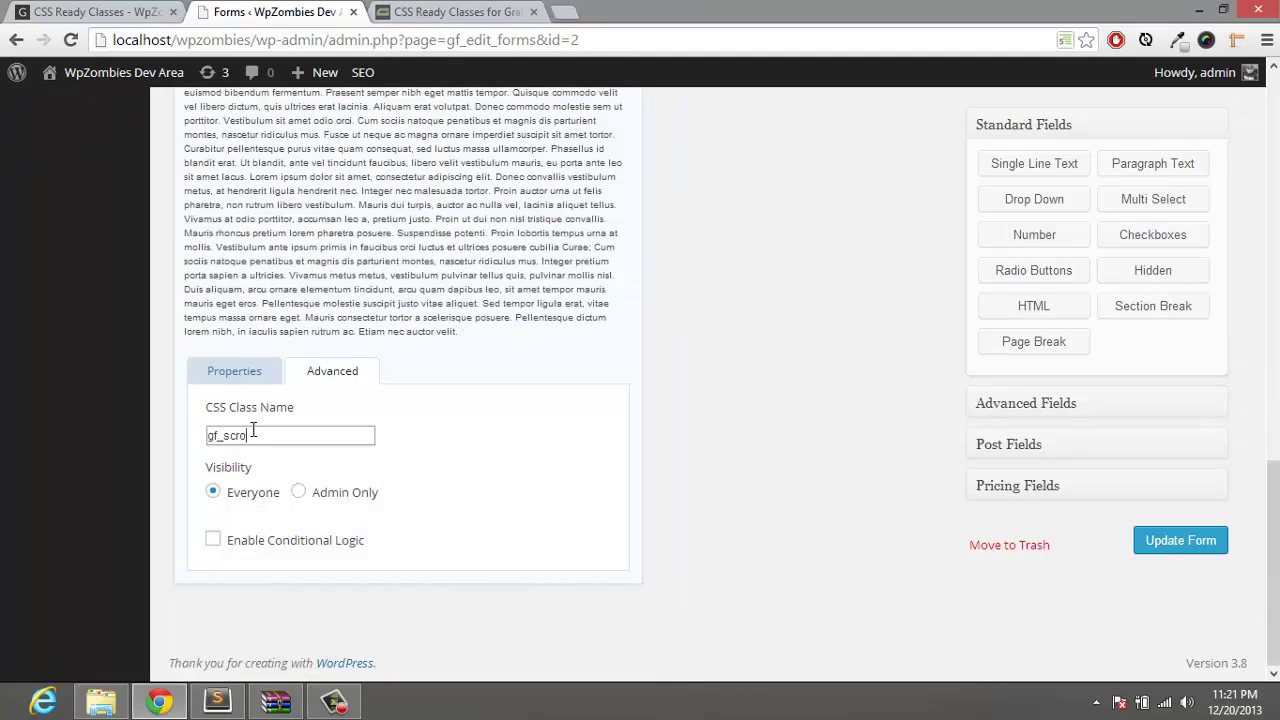
pyautogui.click(95, 12)
pyautogui.click(70, 40)
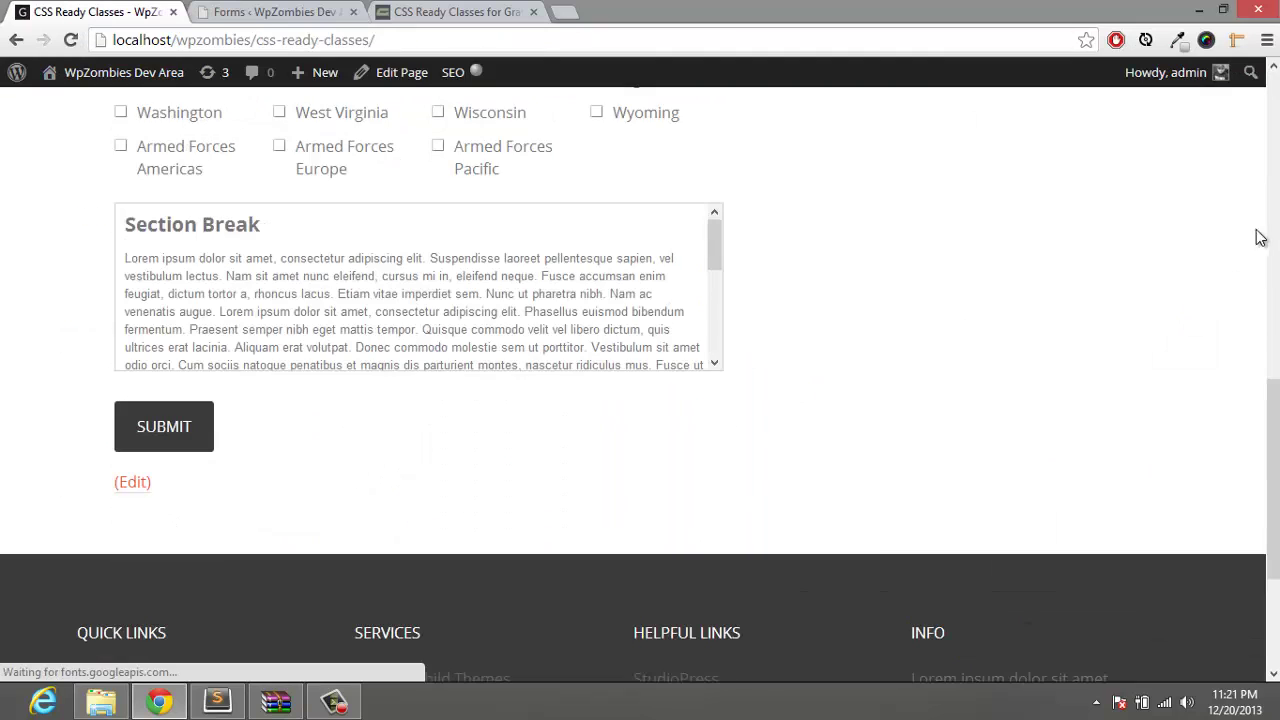
# Scroll the lorem text inside the Section Break's scroll box and select its opening words
pyautogui.moveTo(709, 248)
pyautogui.mouseDown()
pyautogui.moveTo(716, 334)
pyautogui.moveTo(716, 240)
pyautogui.mouseUp()
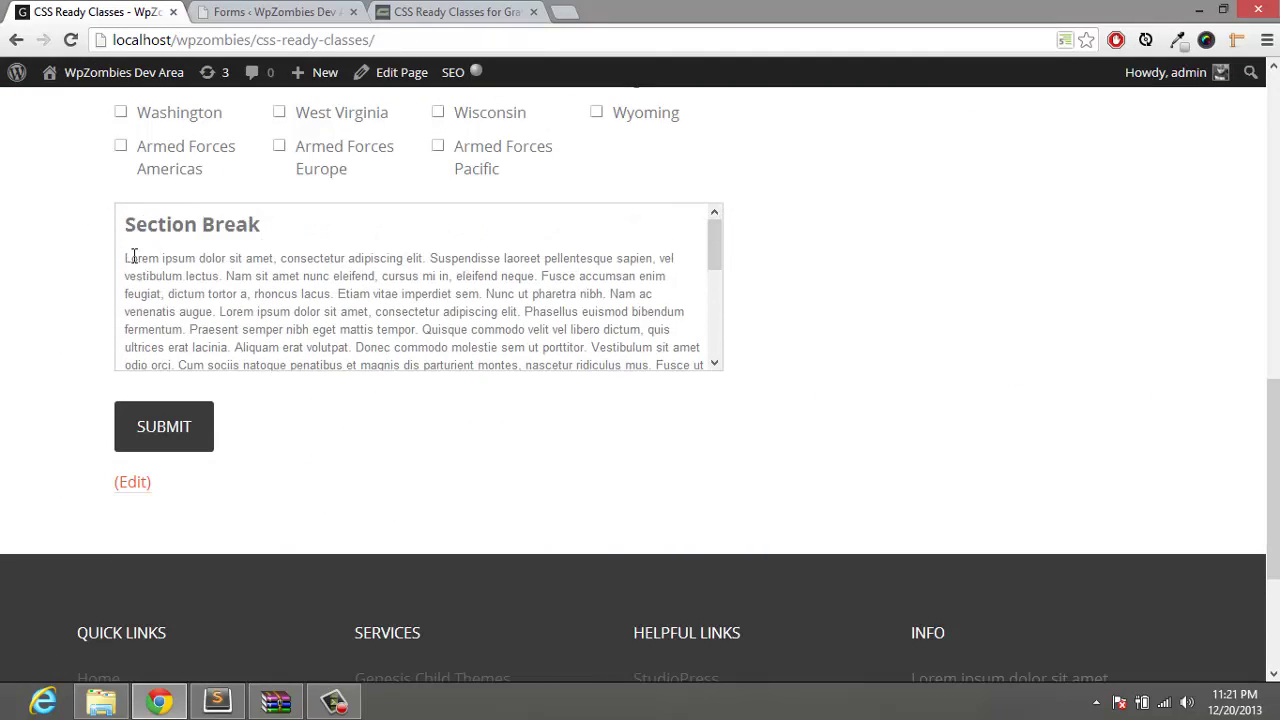
pyautogui.moveTo(131, 258); pyautogui.dragTo(325, 260)
pyautogui.click(330, 290)
pyautogui.moveTo(714, 249); pyautogui.dragTo(740, 330)
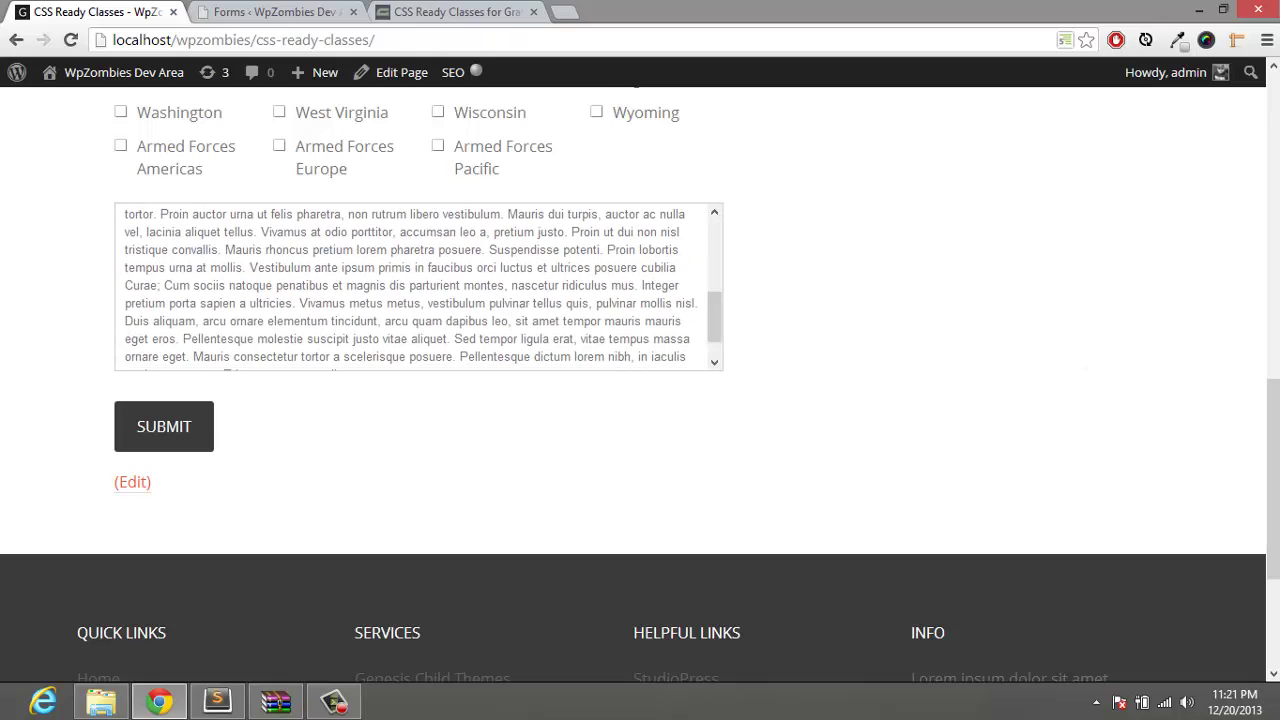
pyautogui.moveTo(1276, 457); pyautogui.dragTo(1270, 220)
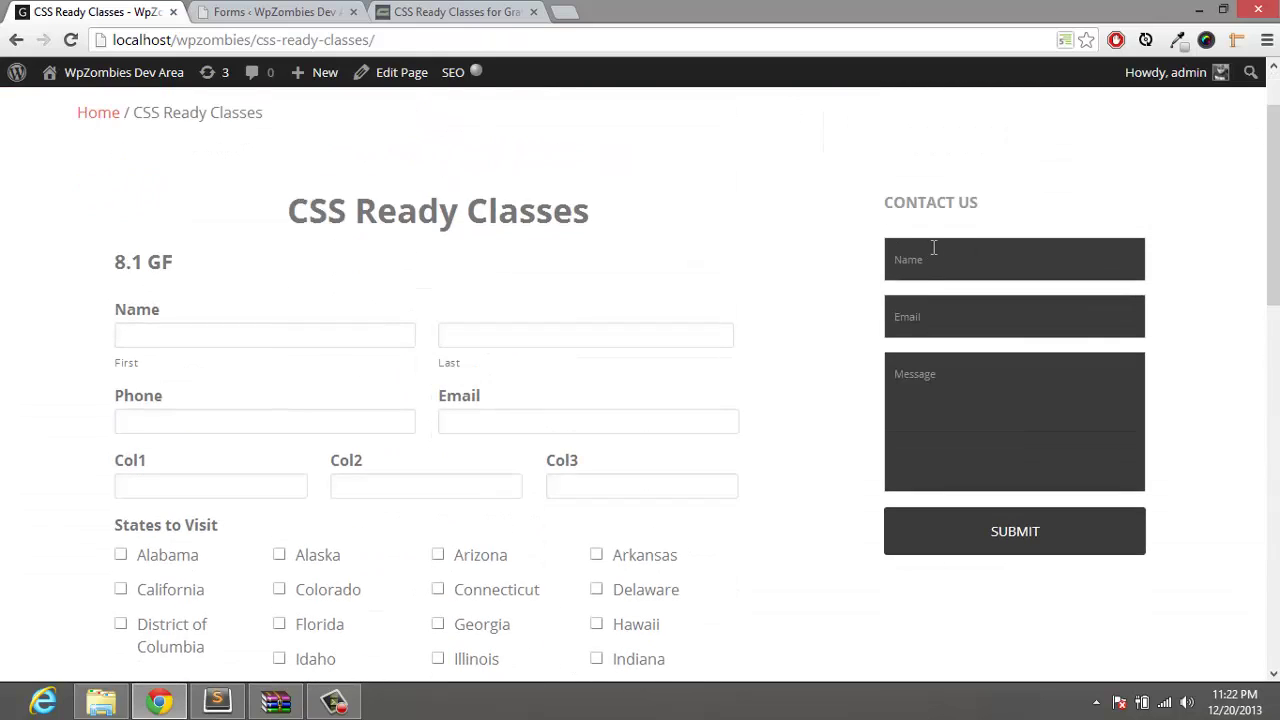
pyautogui.scroll(-8, 763, 406)
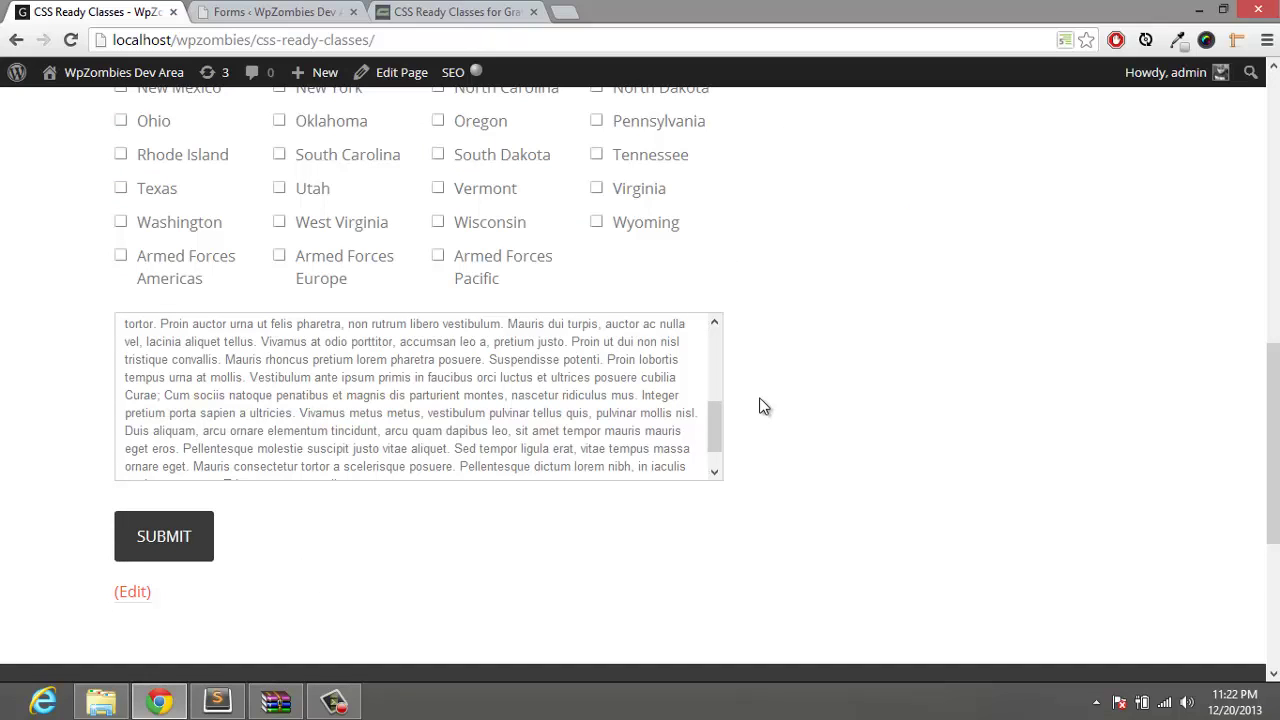
# Return to the 'CSS Ready Classes for Gravity Forms' article and jump to its introduction
pyautogui.click(502, 11)
pyautogui.press('Home')
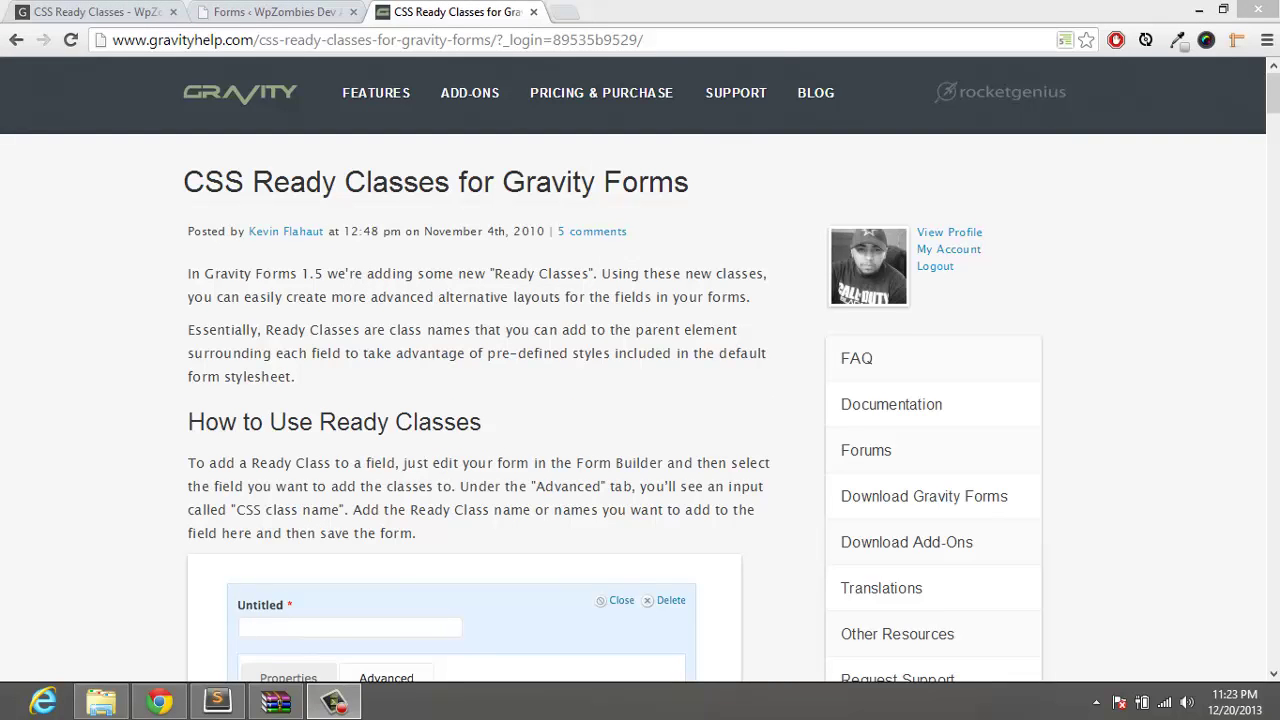